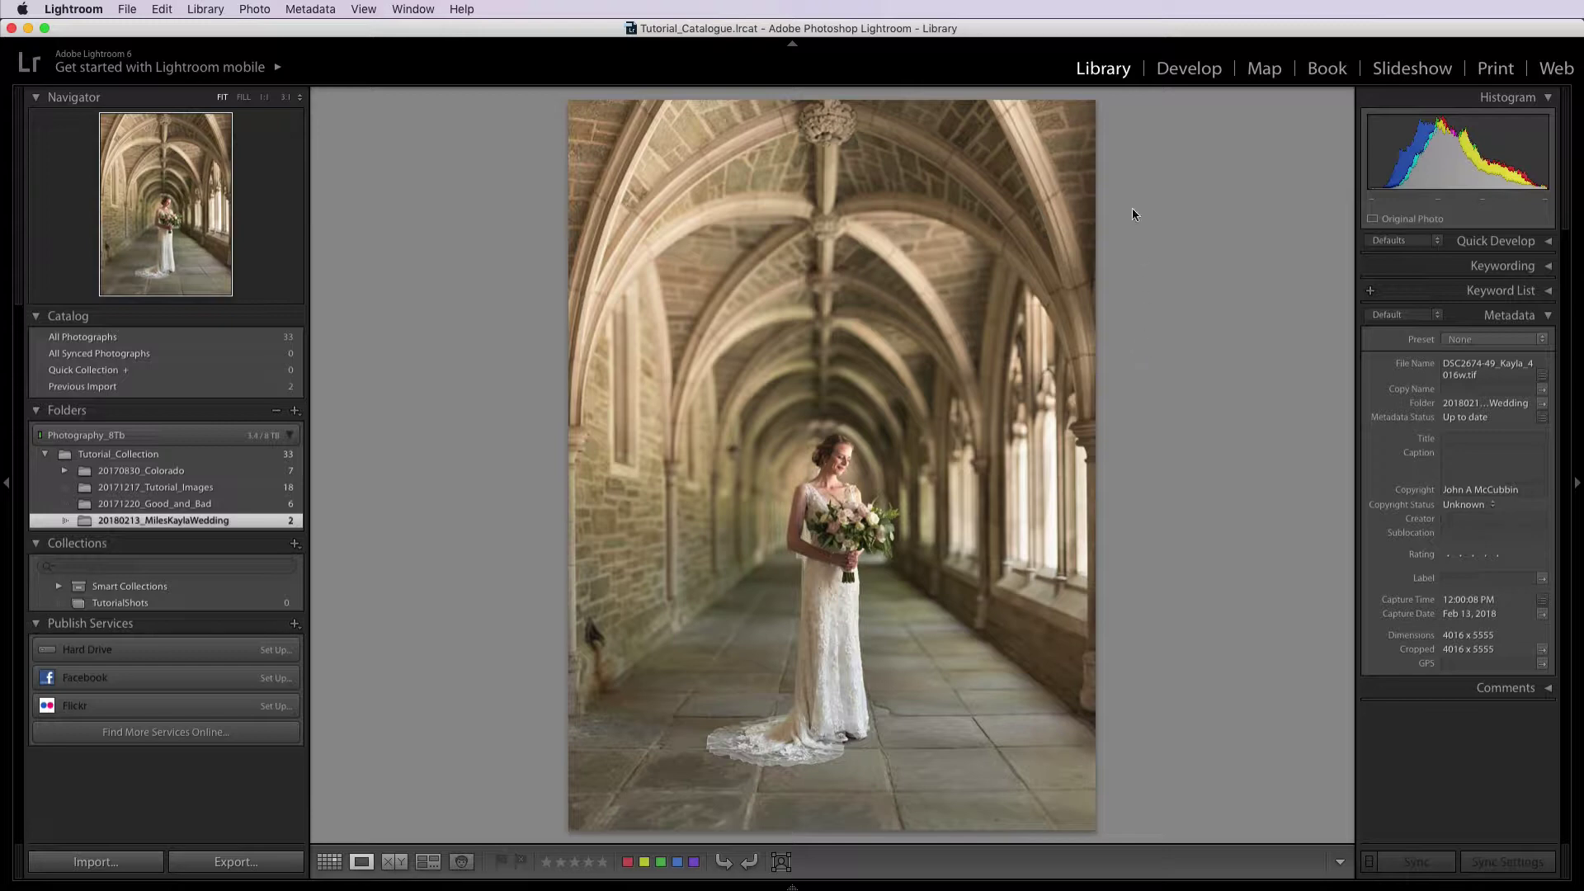
- Open the bride portrait in the Develop module
{"action": "left_click", "coordinate": [1186, 69]}
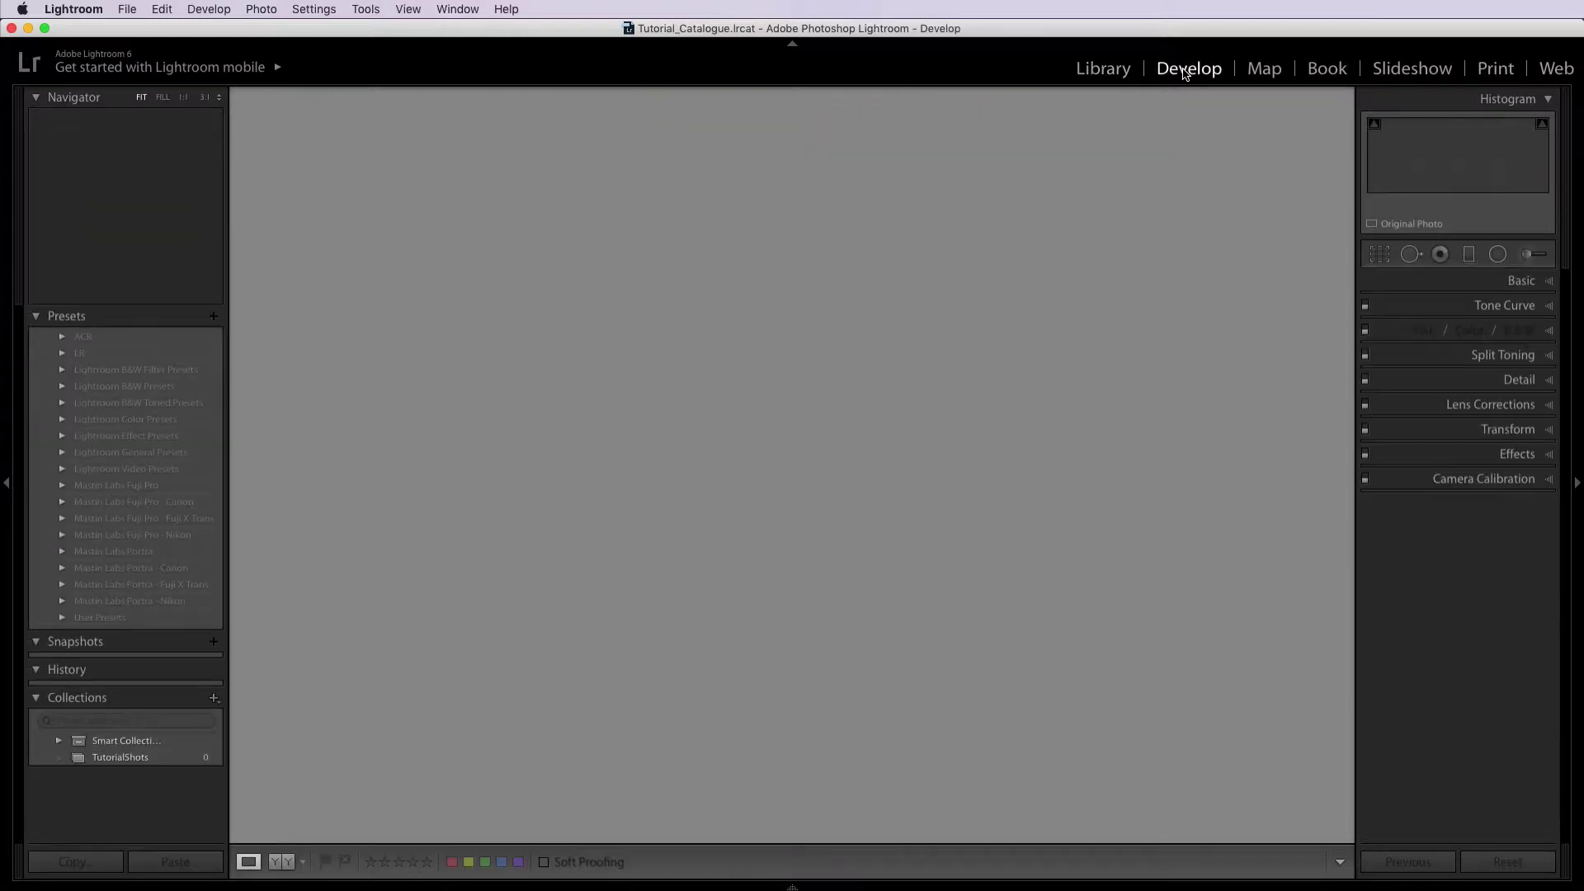
- Try a post-crop vignette amount of -49 on the bride portrait and reset it to 0
{"action": "left_click", "coordinate": [1550, 453]}
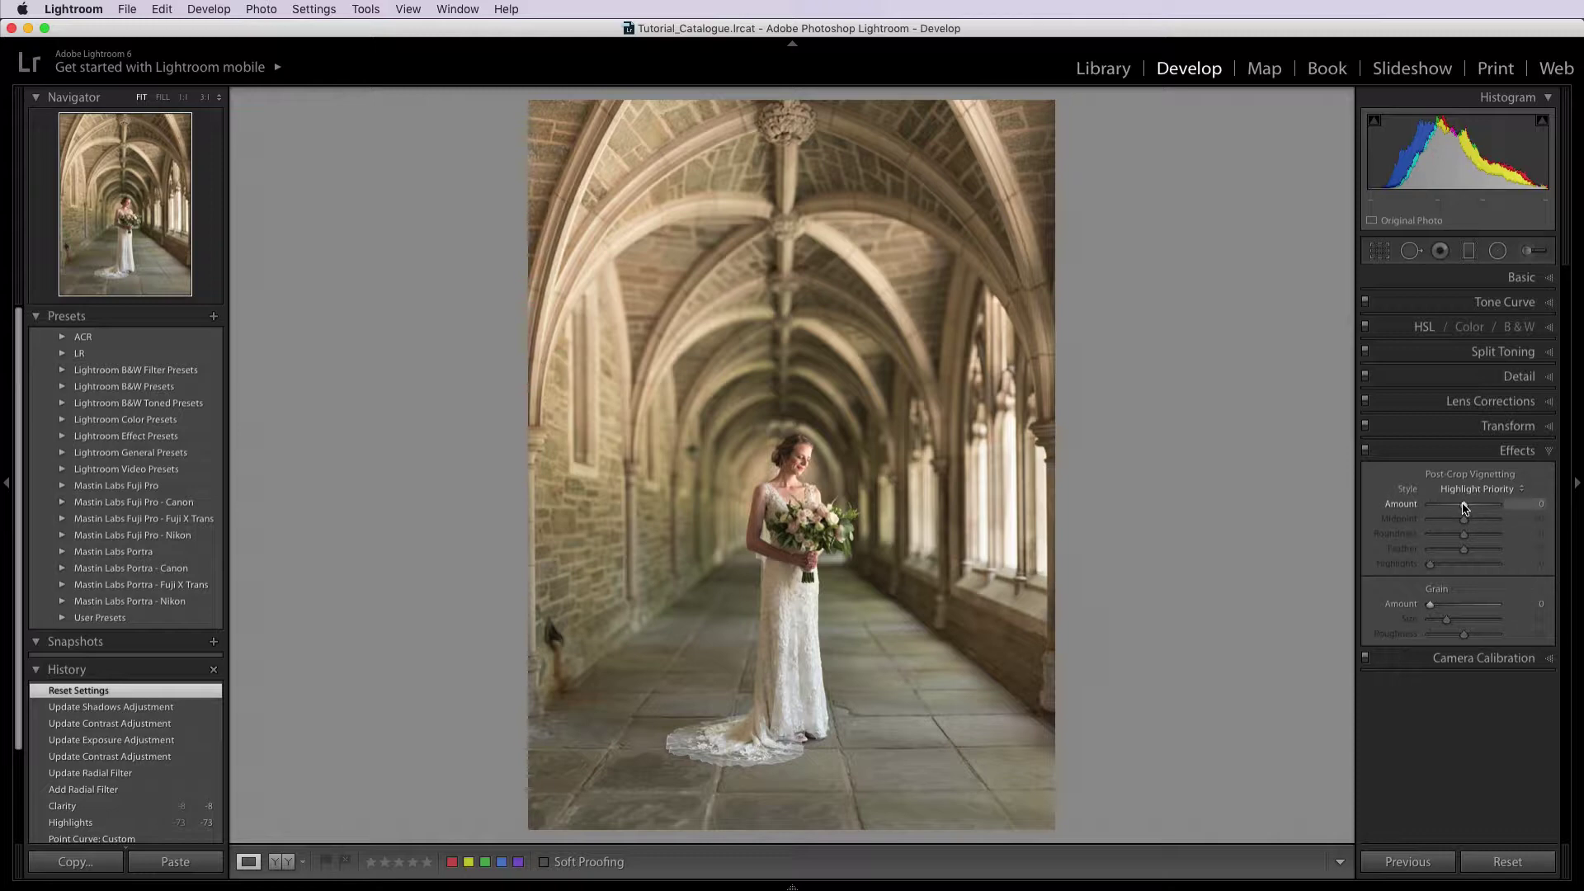
{"action": "left_click_drag", "start_coordinate": [1464, 506], "coordinate": [1447, 512]}
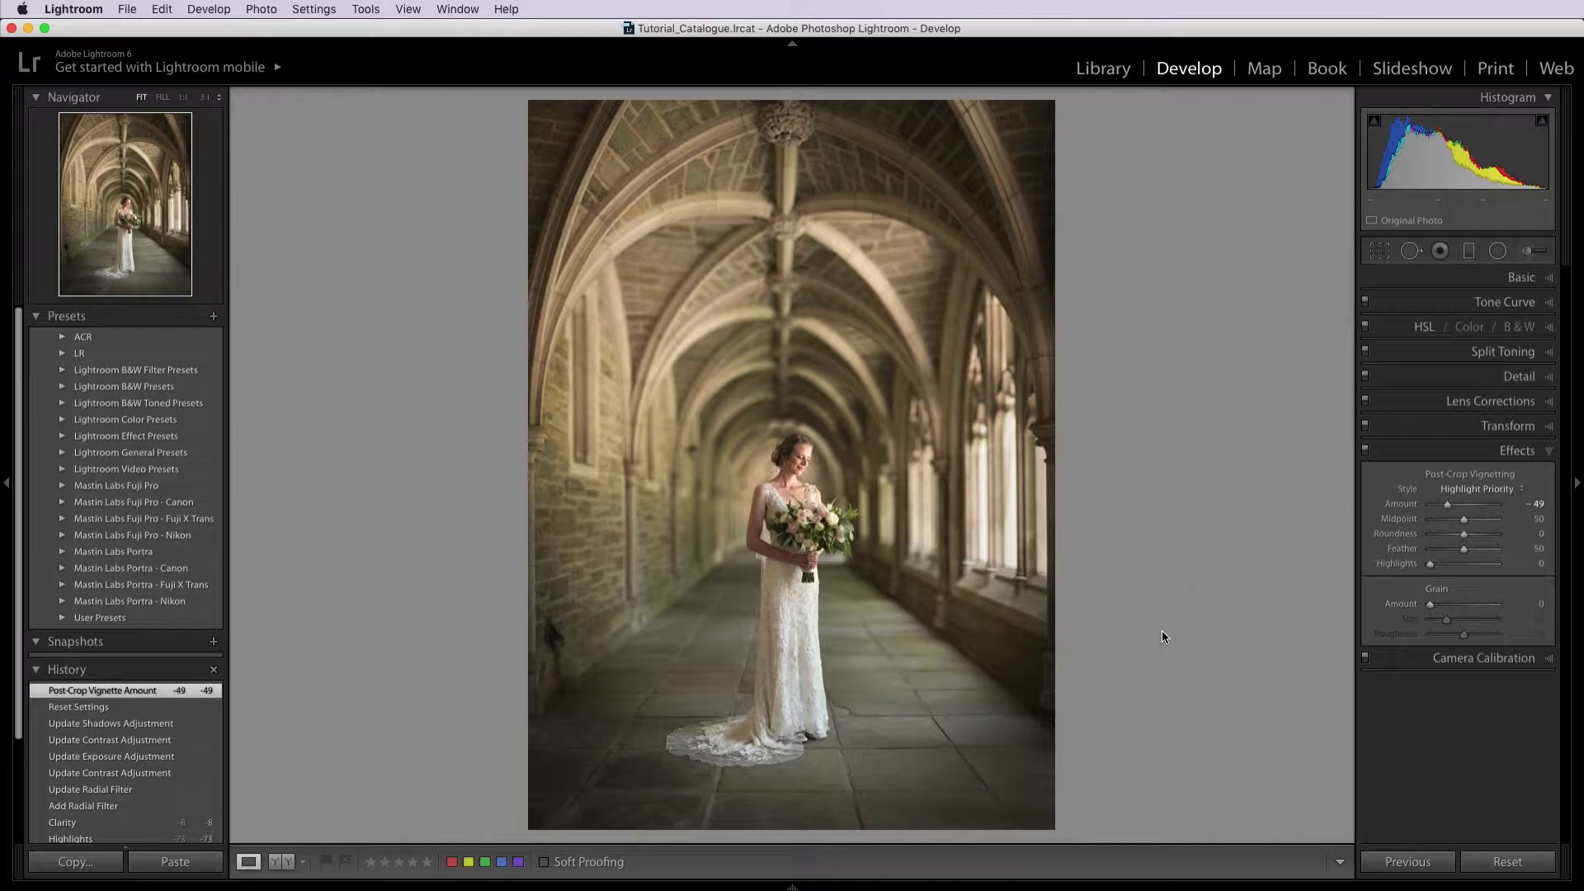
{"action": "double_click", "coordinate": [1448, 509]}
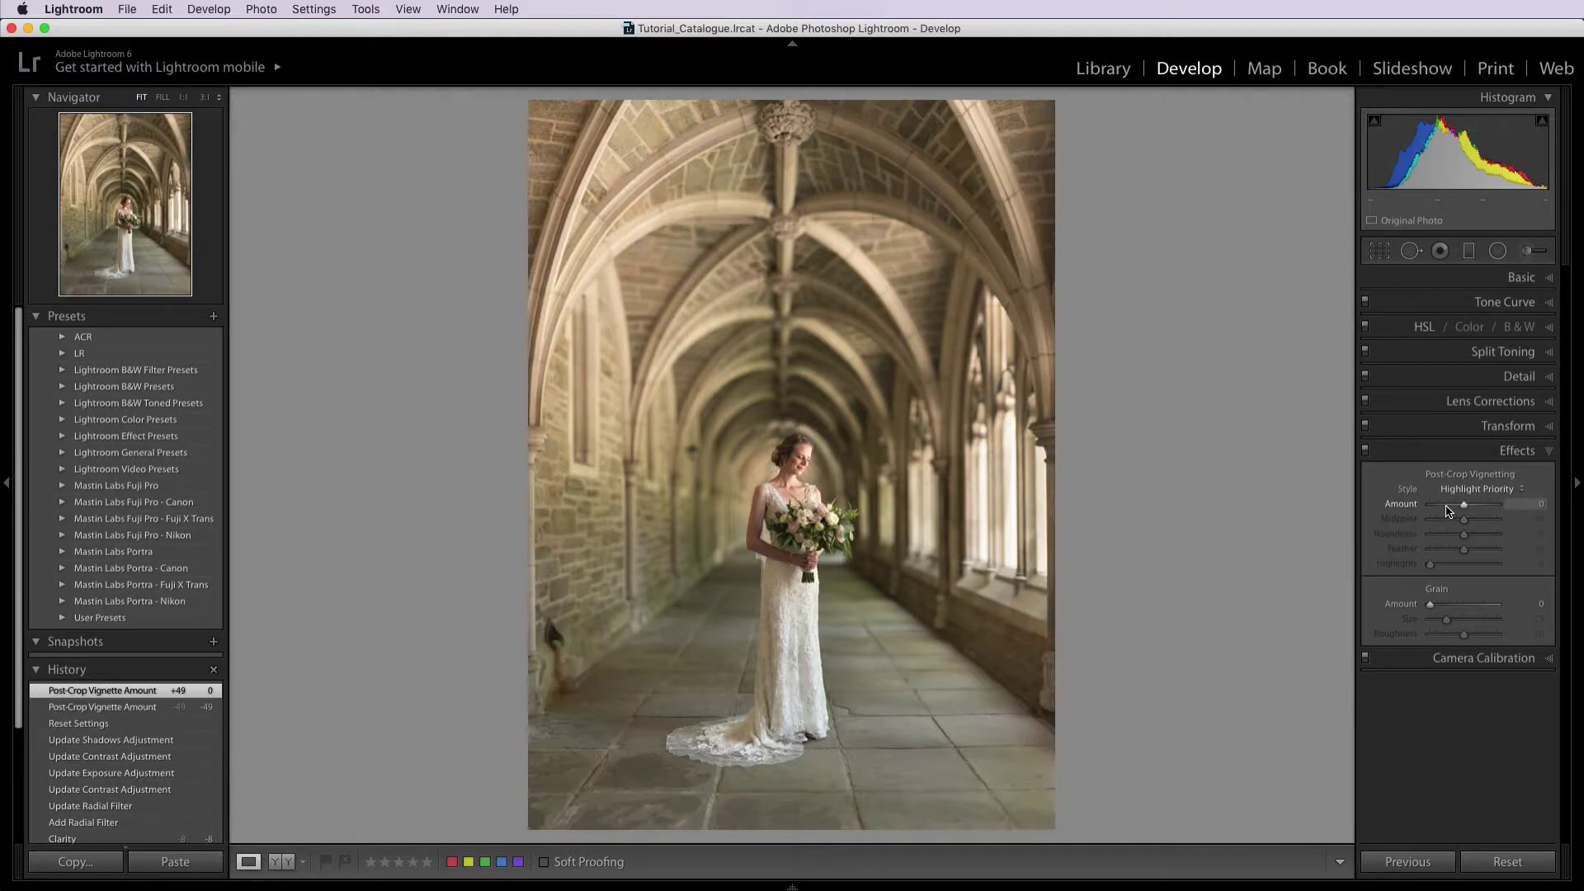
{"action": "left_click", "coordinate": [1534, 452]}
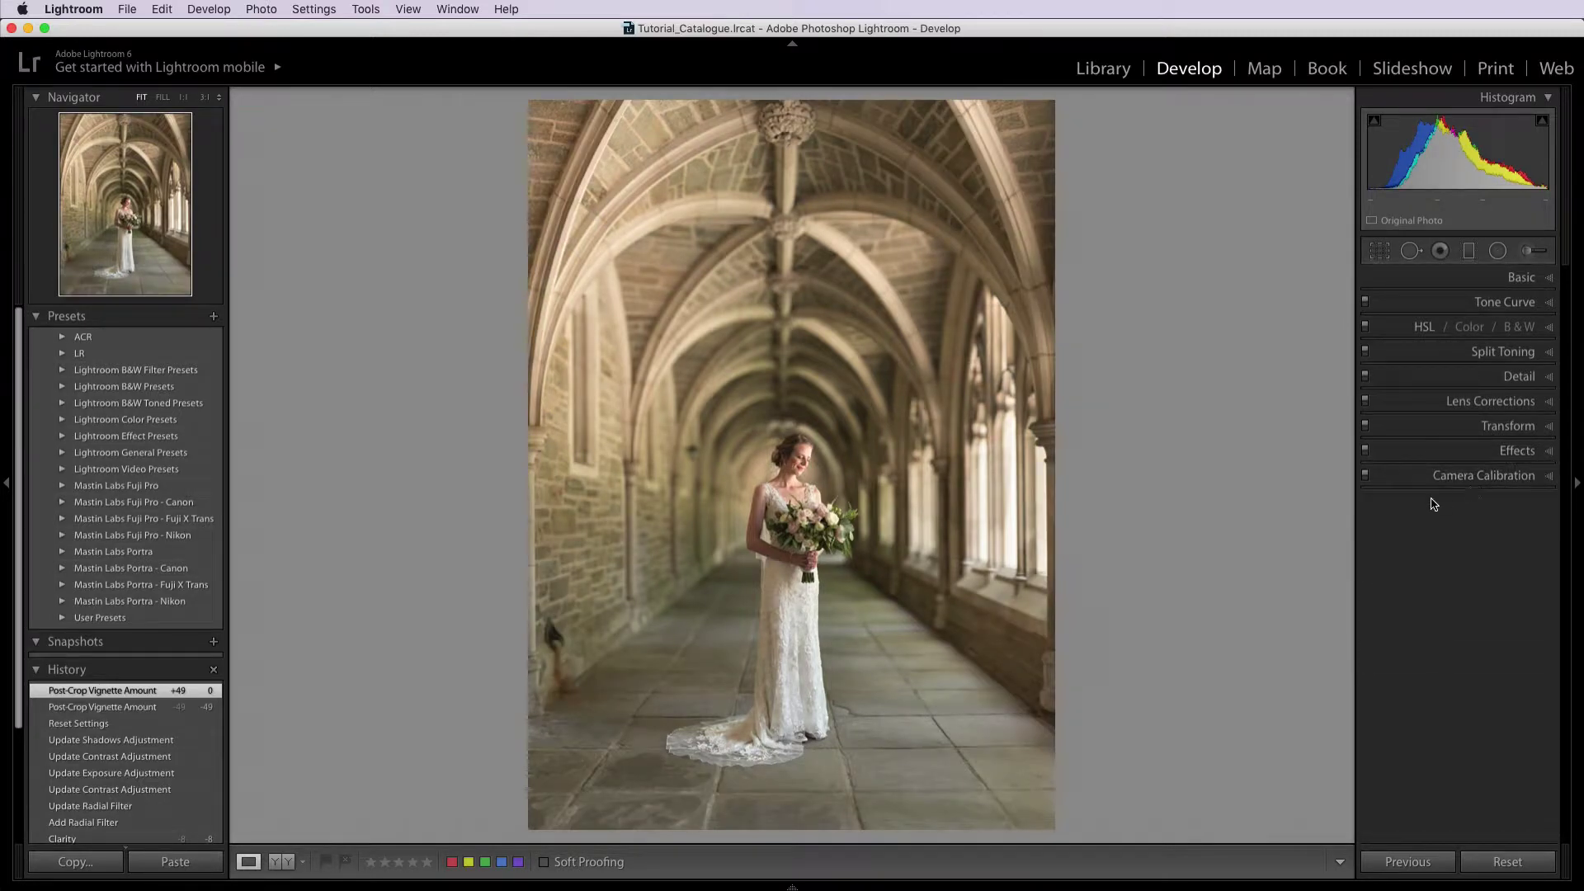
- Add a tall radial filter around the bride, centred near the hem of her dress and reaching up to the ceiling boss
{"action": "left_click", "coordinate": [1497, 251]}
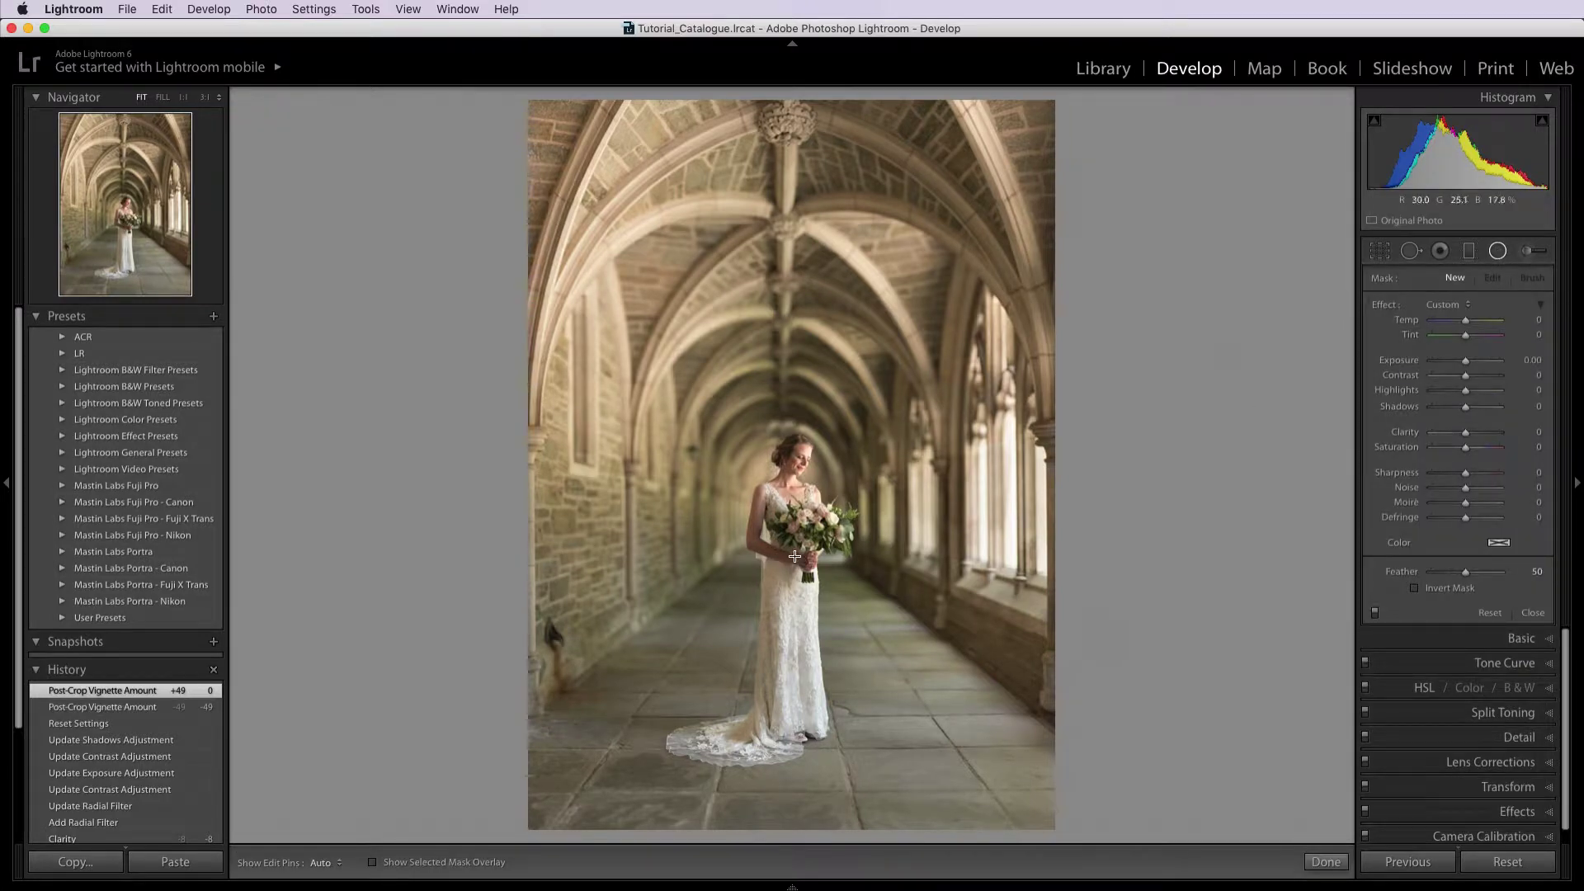
{"action": "left_click_drag", "start_coordinate": [793, 532], "coordinate": [559, 161]}
{"action": "left_click_drag", "start_coordinate": [794, 556], "coordinate": [788, 473]}
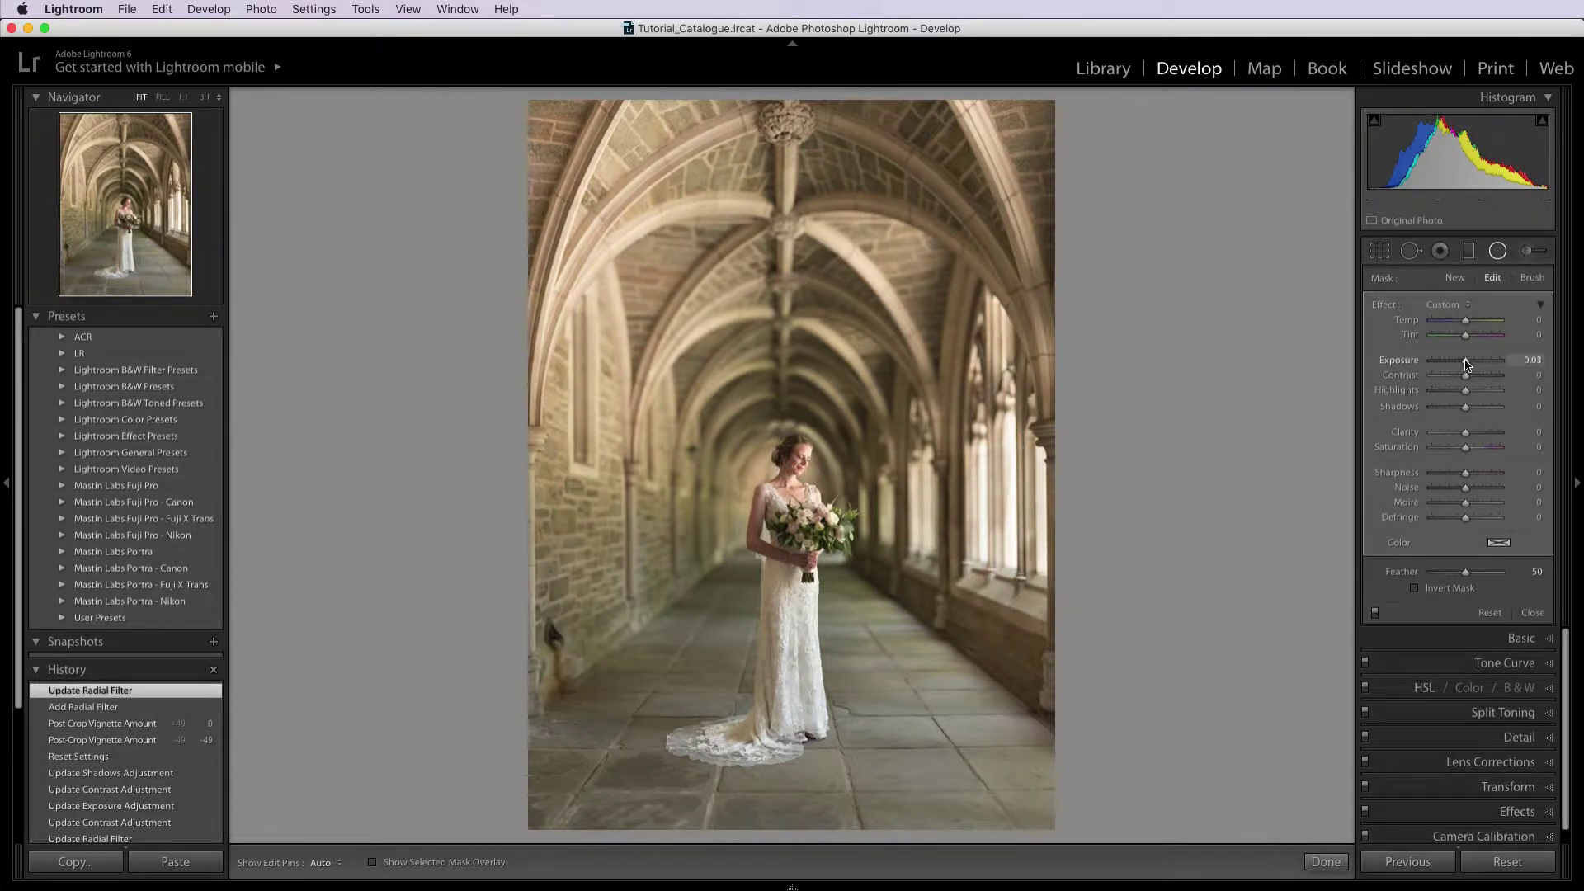
{"action": "left_click_drag", "start_coordinate": [1465, 362], "coordinate": [1457, 366]}
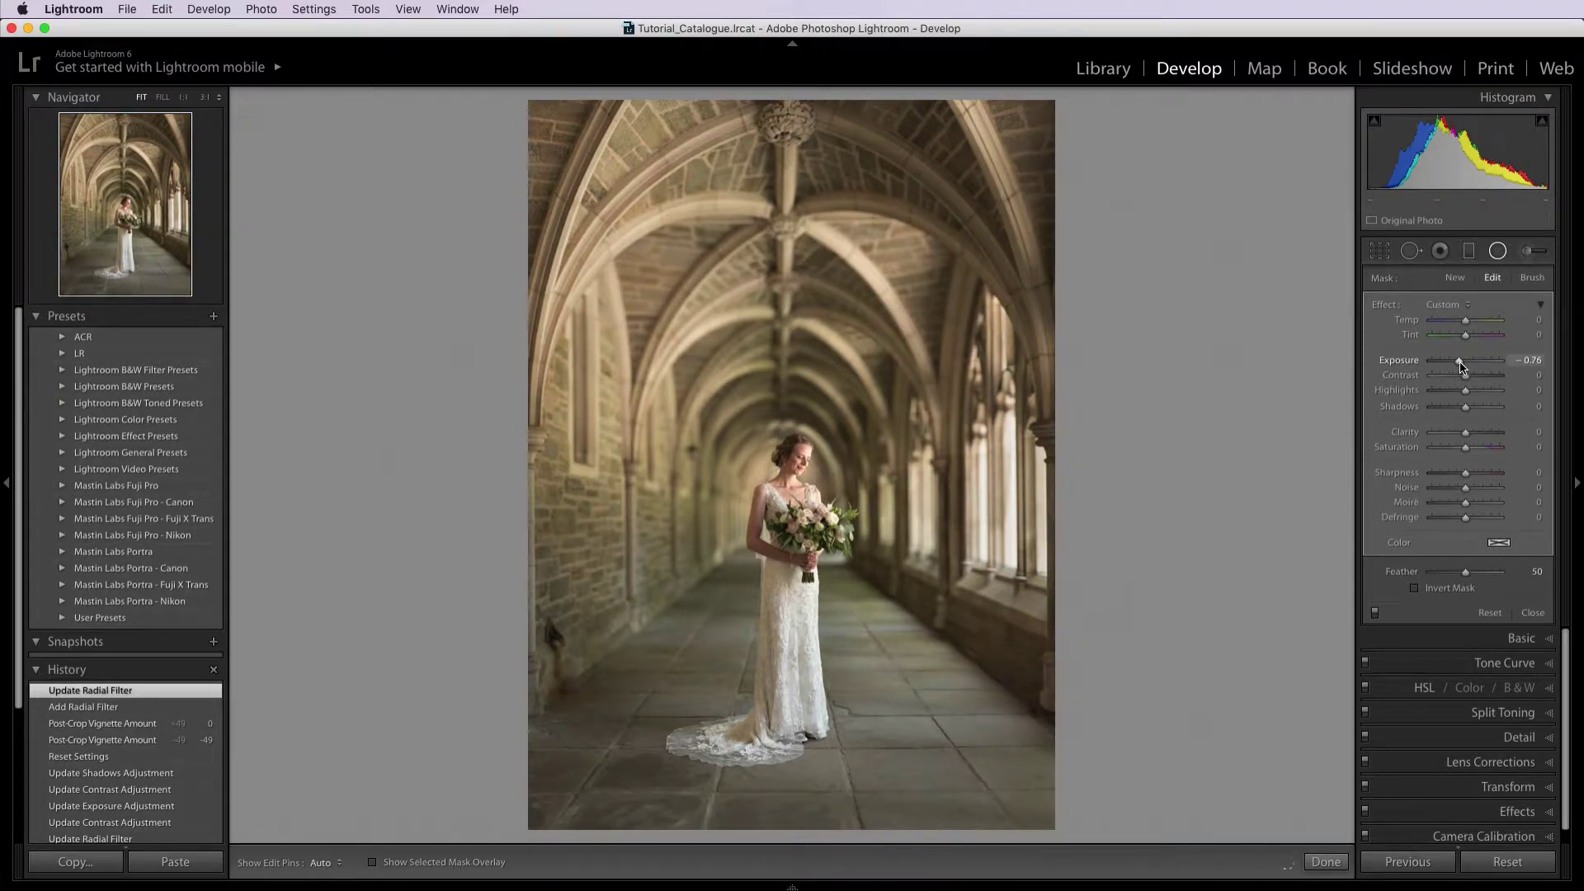
{"action": "double_click", "coordinate": [1457, 366]}
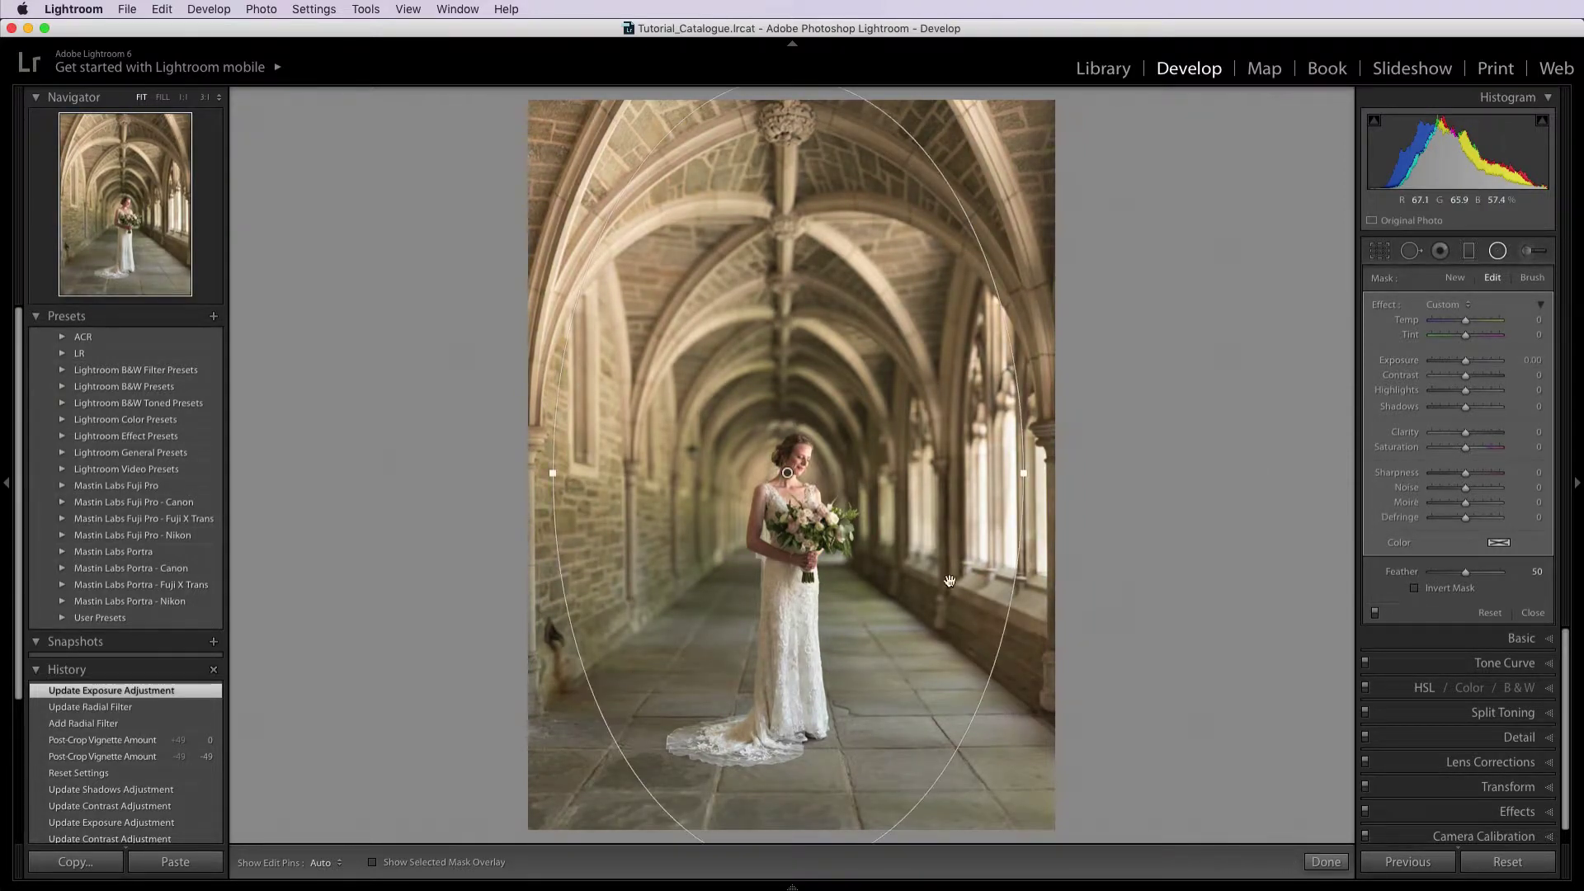
{"action": "left_click_drag", "start_coordinate": [792, 493], "coordinate": [793, 738]}
{"action": "left_click_drag", "start_coordinate": [797, 347], "coordinate": [793, 118]}
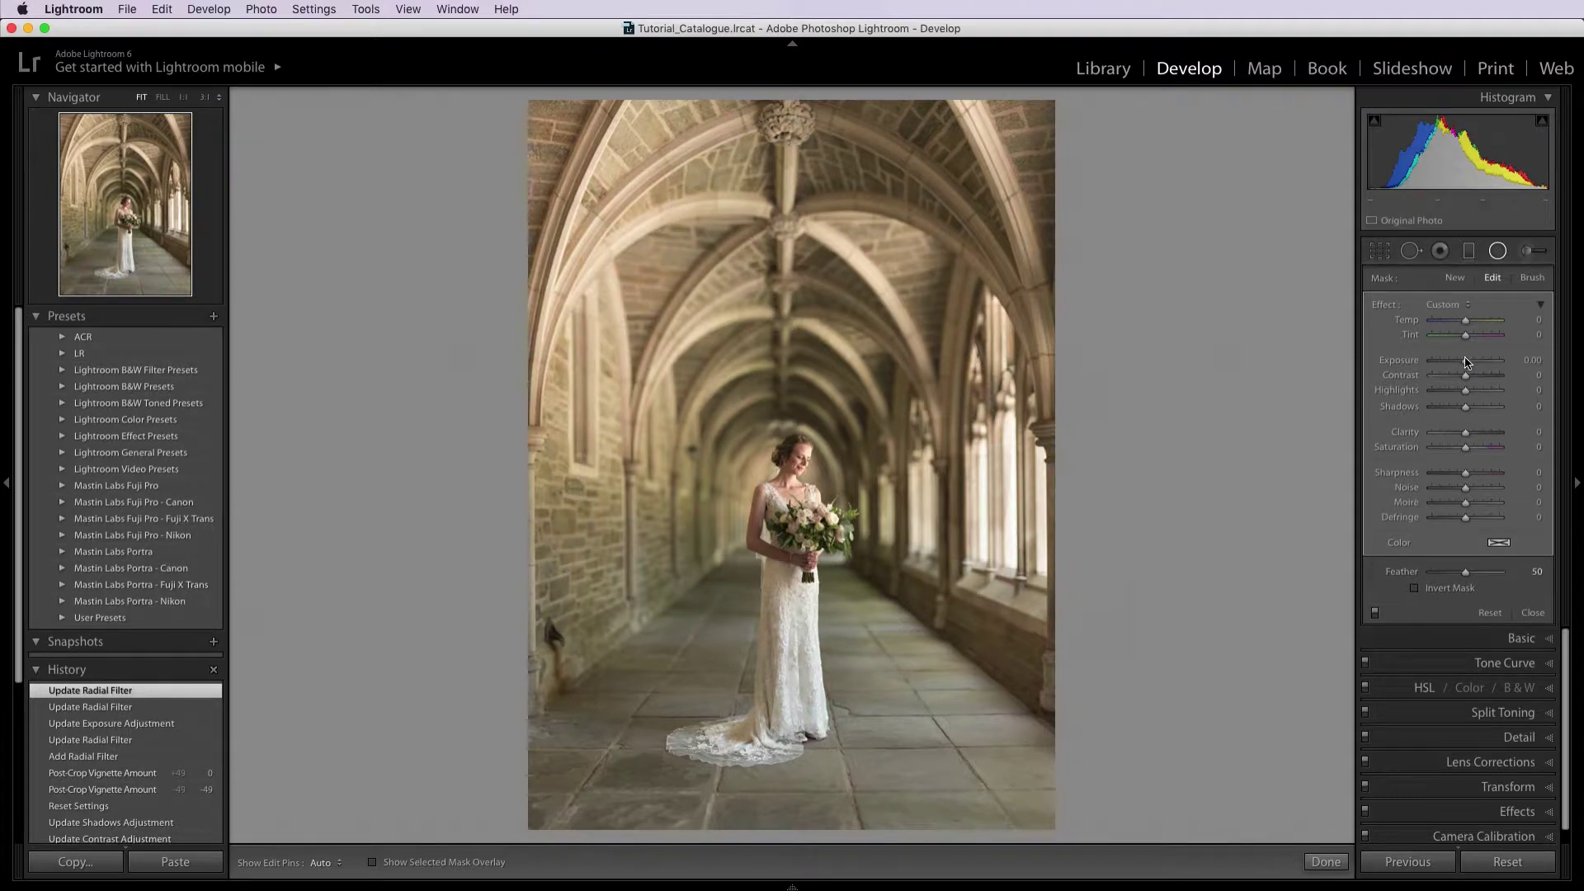
- Set the radial filter's exposure to -1.36, widen the ellipse to the photo's sides and shift its centre slightly below the dress
{"action": "left_click_drag", "start_coordinate": [1465, 362], "coordinate": [1457, 367]}
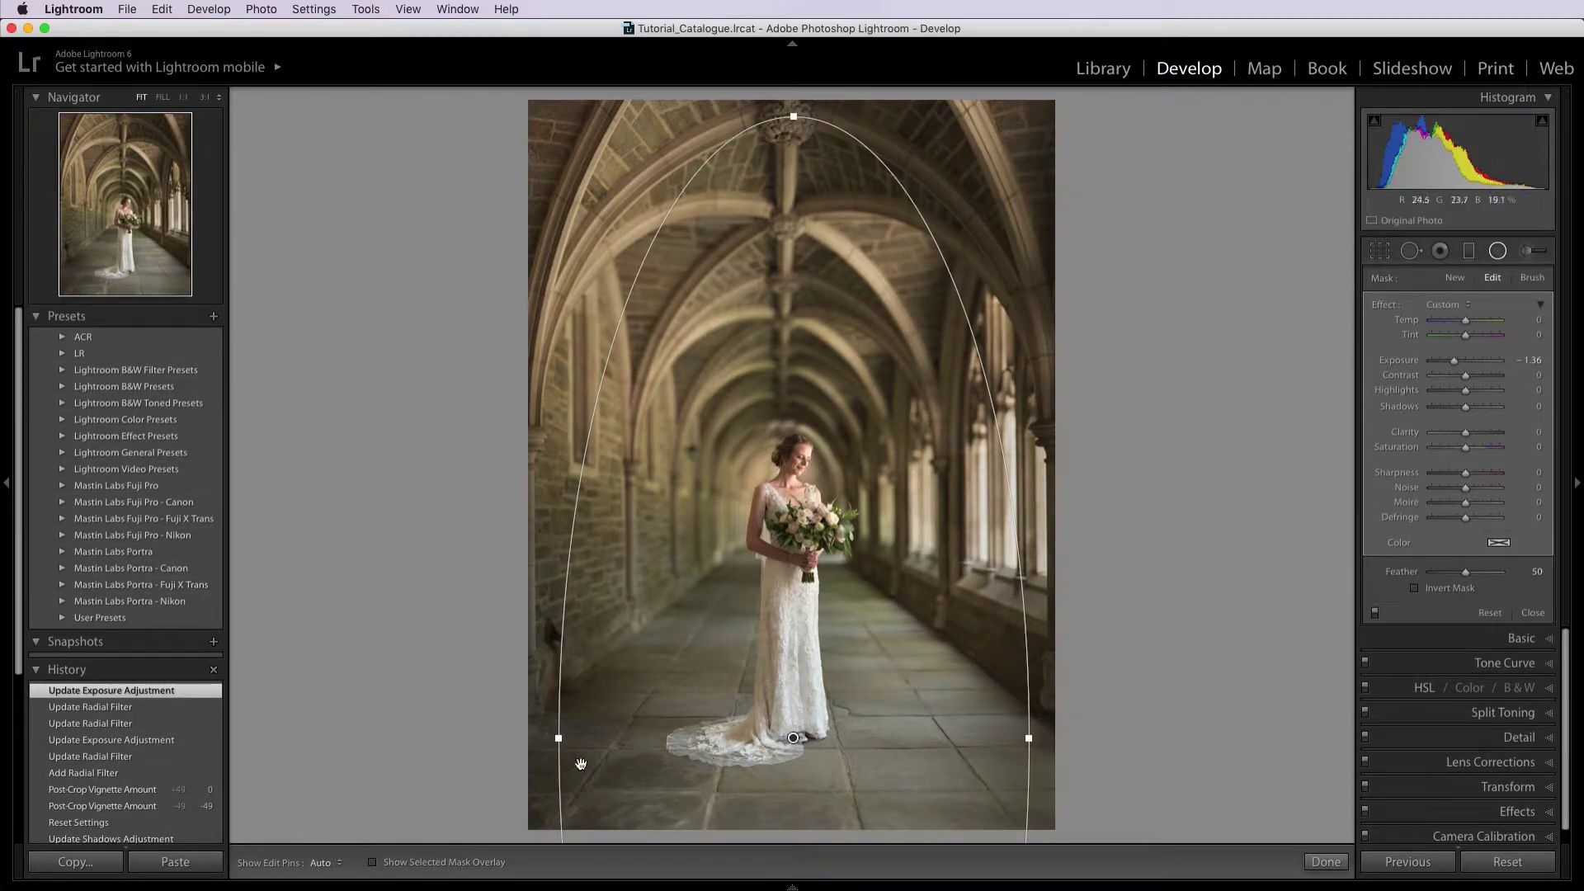
{"action": "left_click_drag", "start_coordinate": [558, 737], "coordinate": [537, 738]}
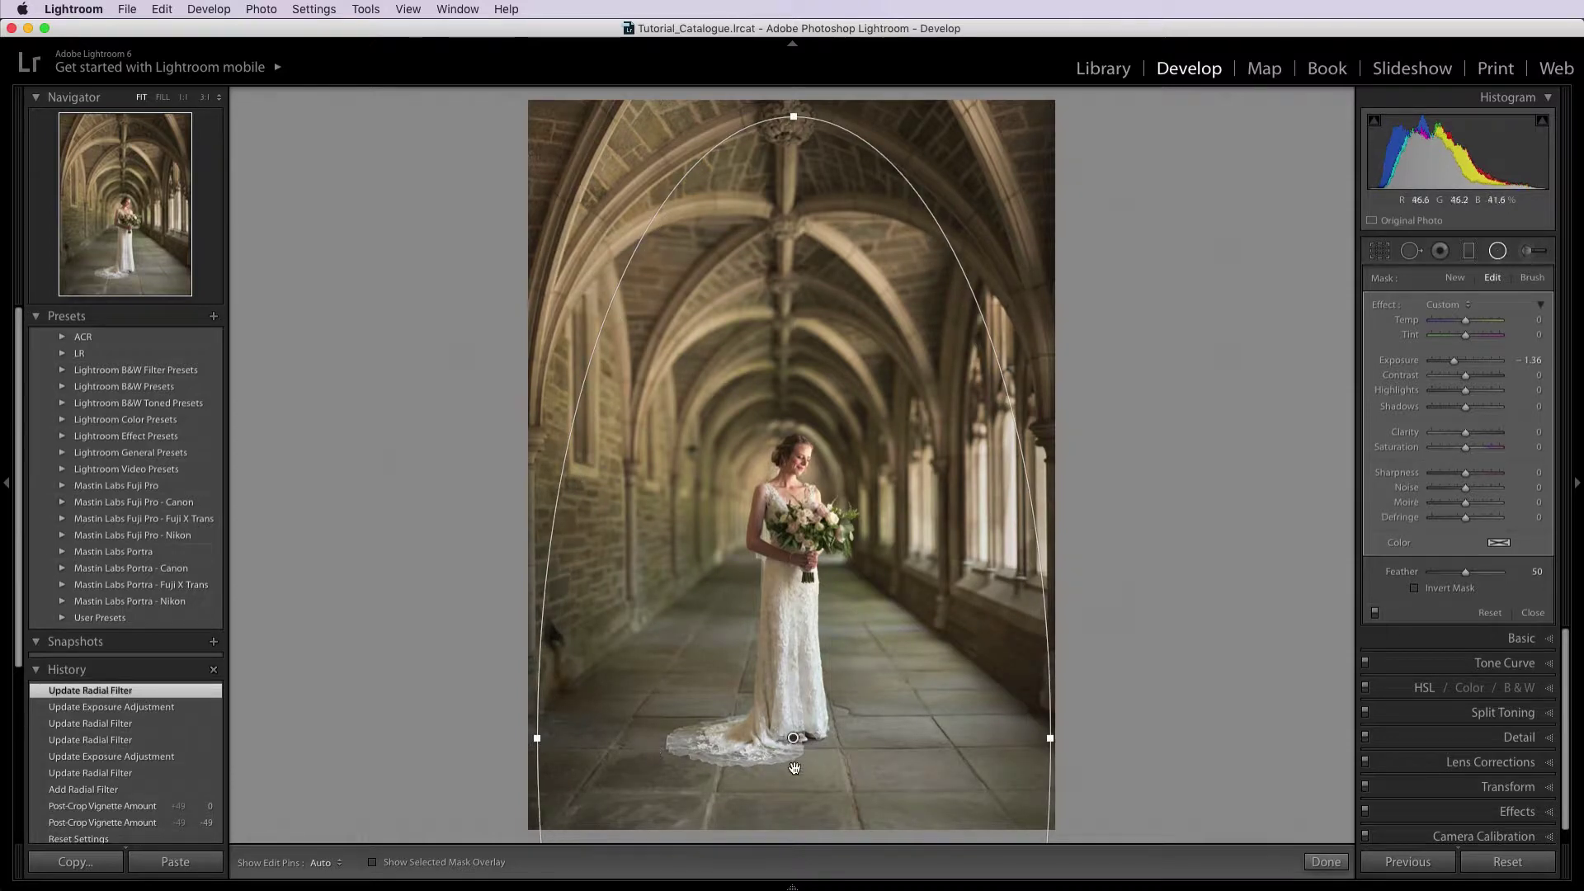
{"action": "left_click_drag", "start_coordinate": [793, 736], "coordinate": [790, 779]}
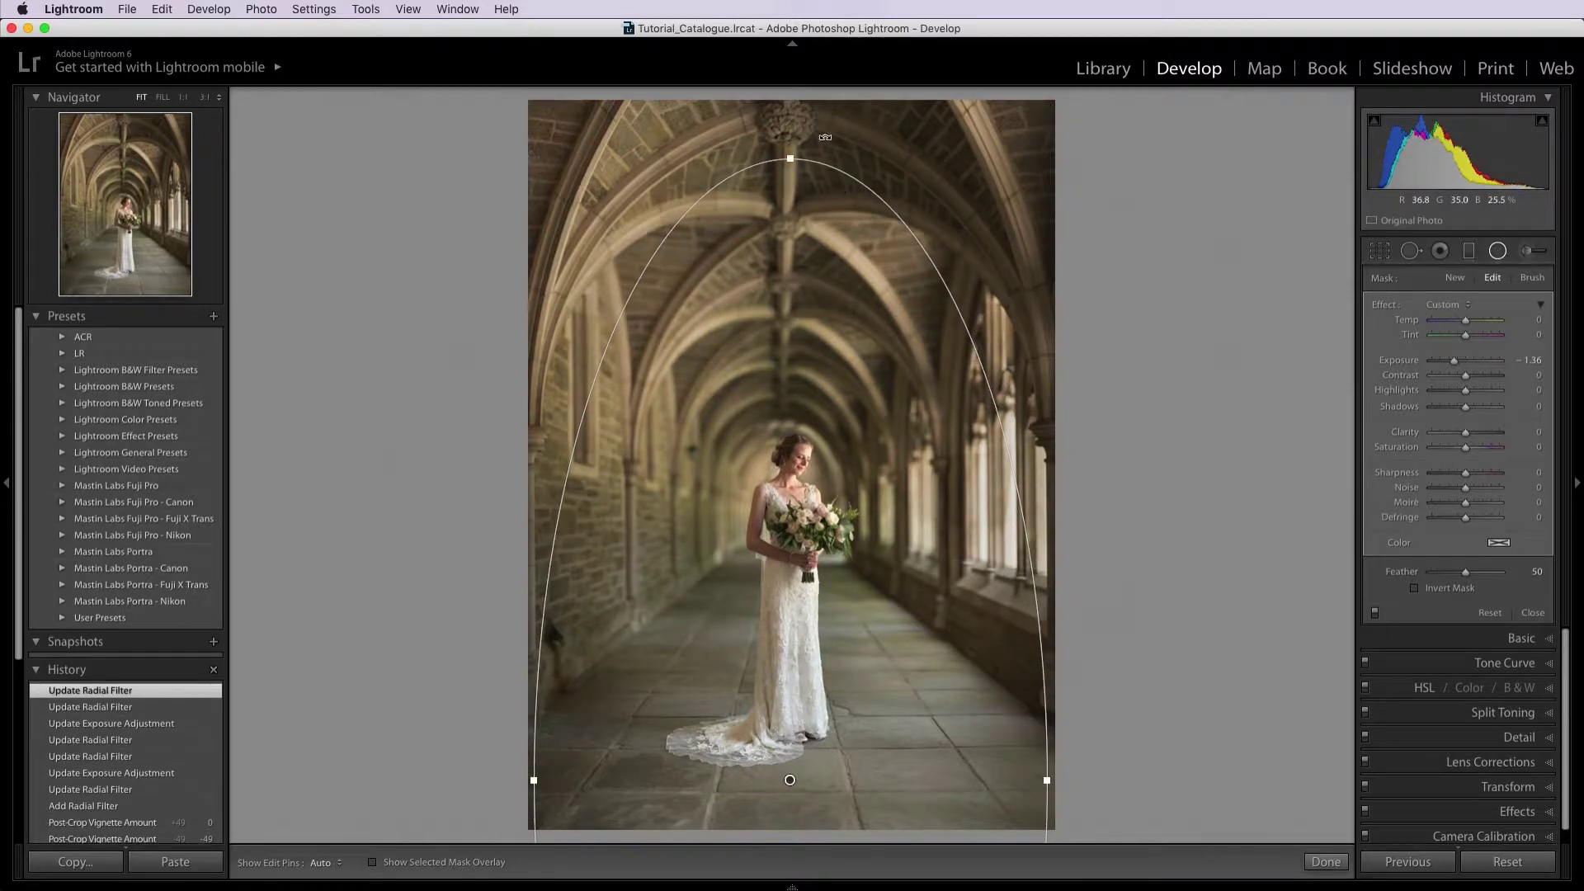
{"action": "left_click_drag", "start_coordinate": [790, 159], "coordinate": [799, 118]}
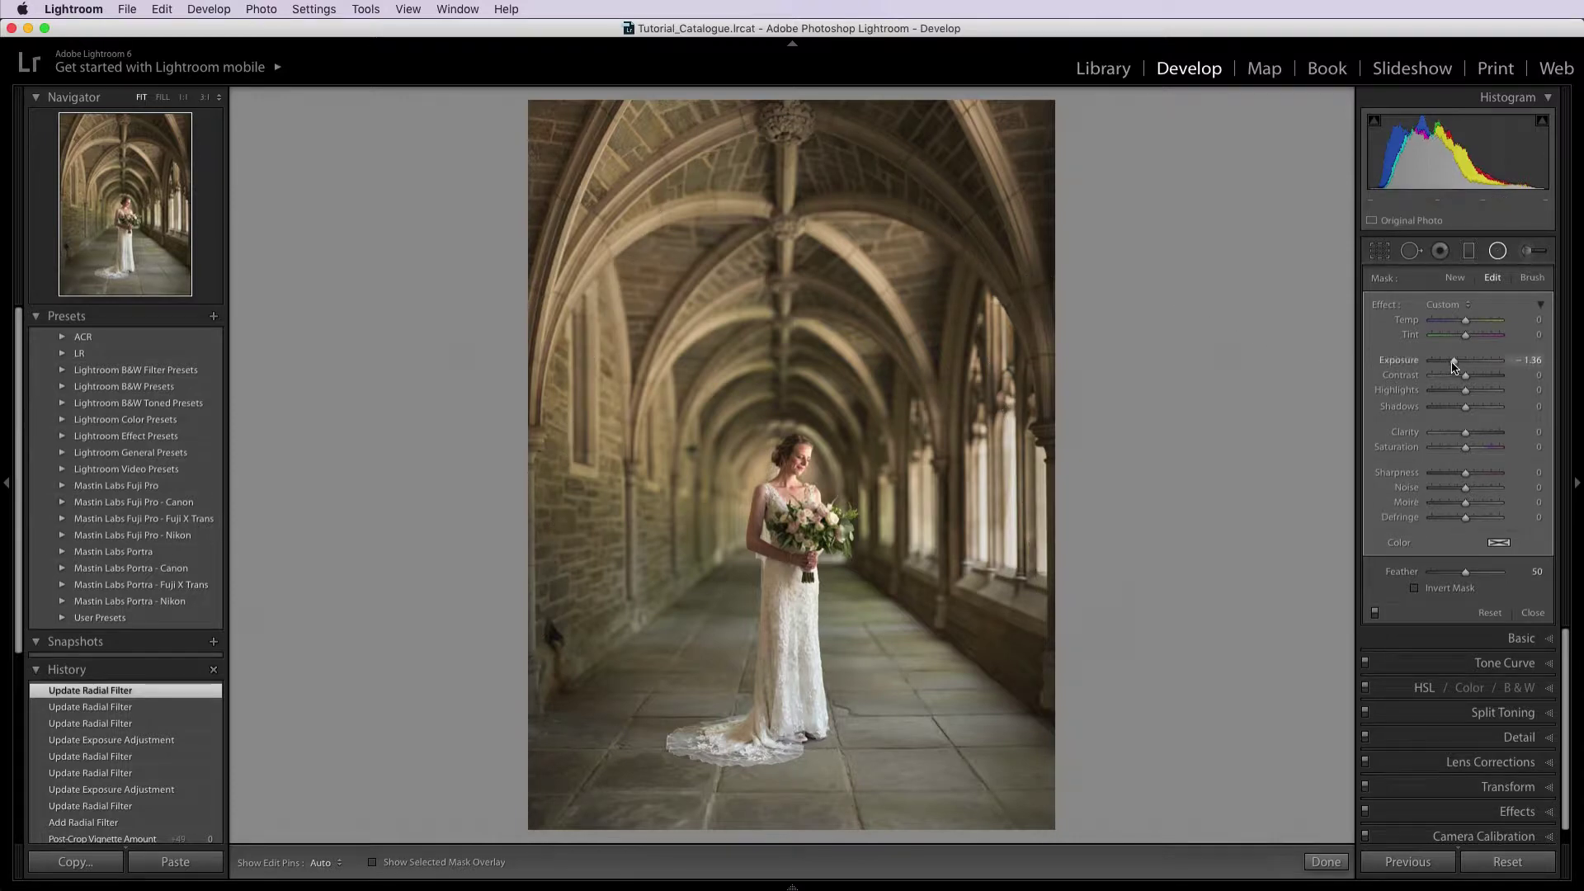
- Refine the radial filter with exposure -1.22, contrast 18 and shadows 21, and slightly adjust its ellipse
{"action": "mouse_move", "coordinate": [1456, 366]}
{"action": "left_mouse_down"}
{"action": "mouse_move", "coordinate": [1472, 411]}
{"action": "mouse_move", "coordinate": [1476, 381]}
{"action": "left_mouse_up"}
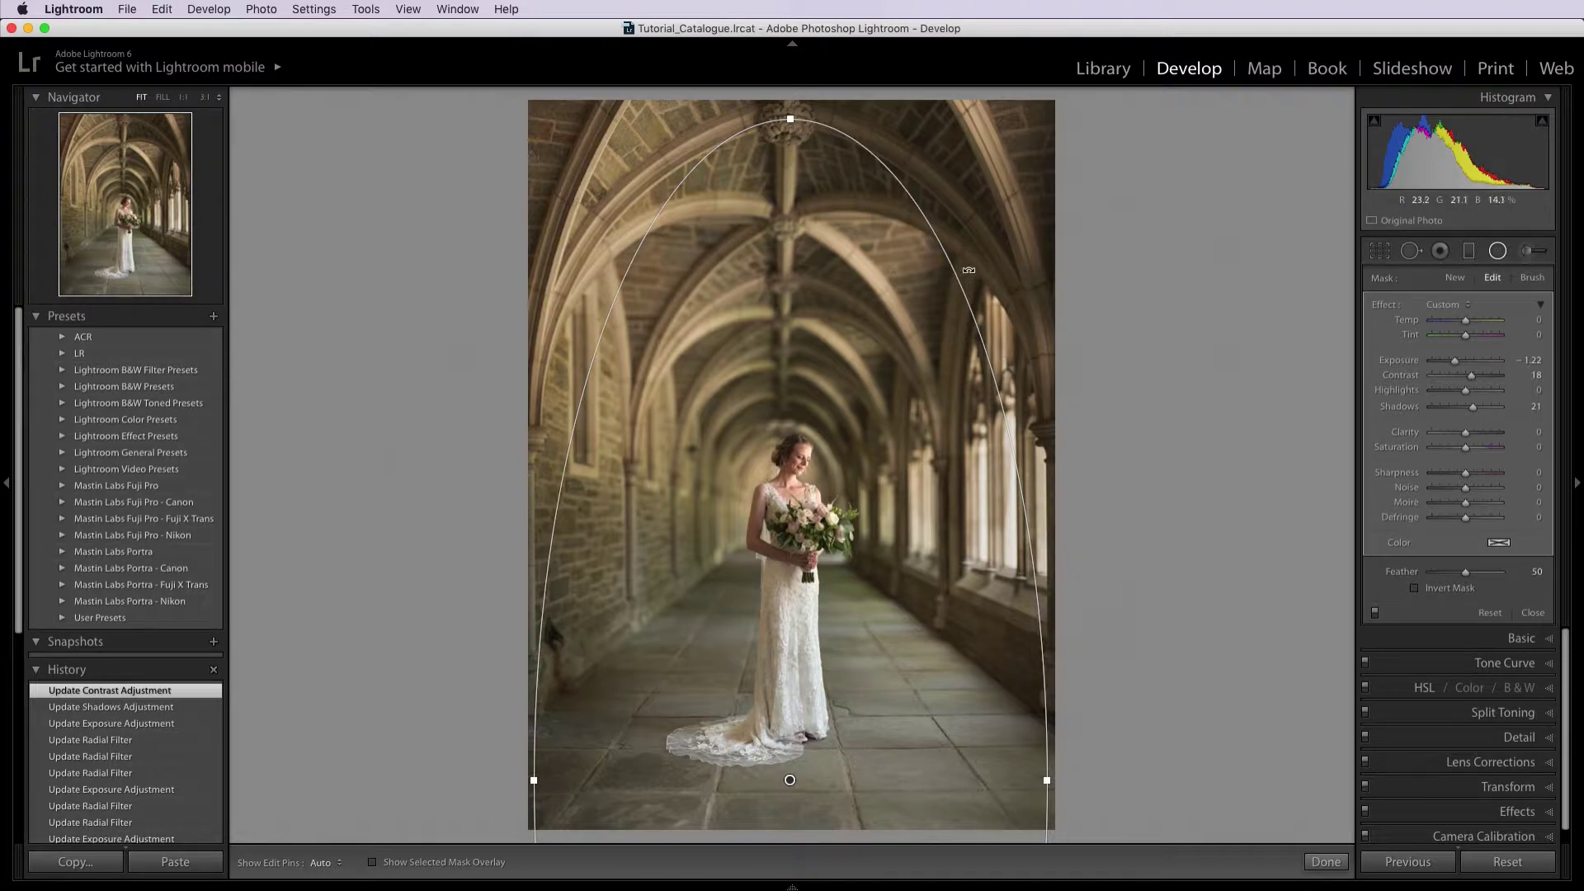
{"action": "left_click_drag", "start_coordinate": [965, 272], "coordinate": [953, 310]}
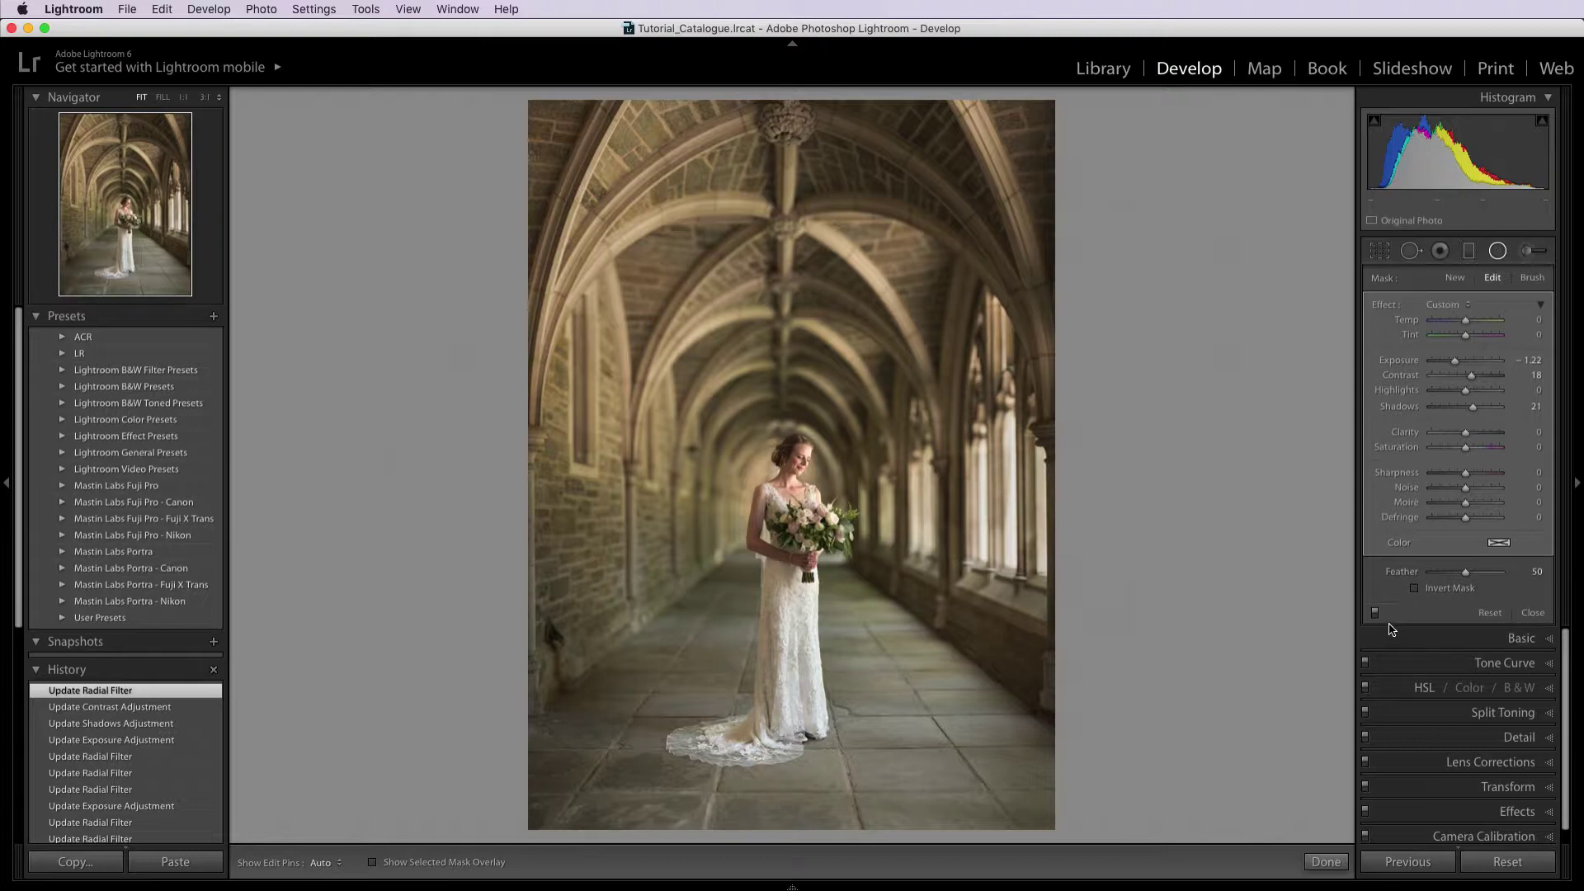
- Add a flat, wide radial filter on the floor around the dress train, with inverted mask and exposure 0.31
{"action": "left_click", "coordinate": [1456, 278]}
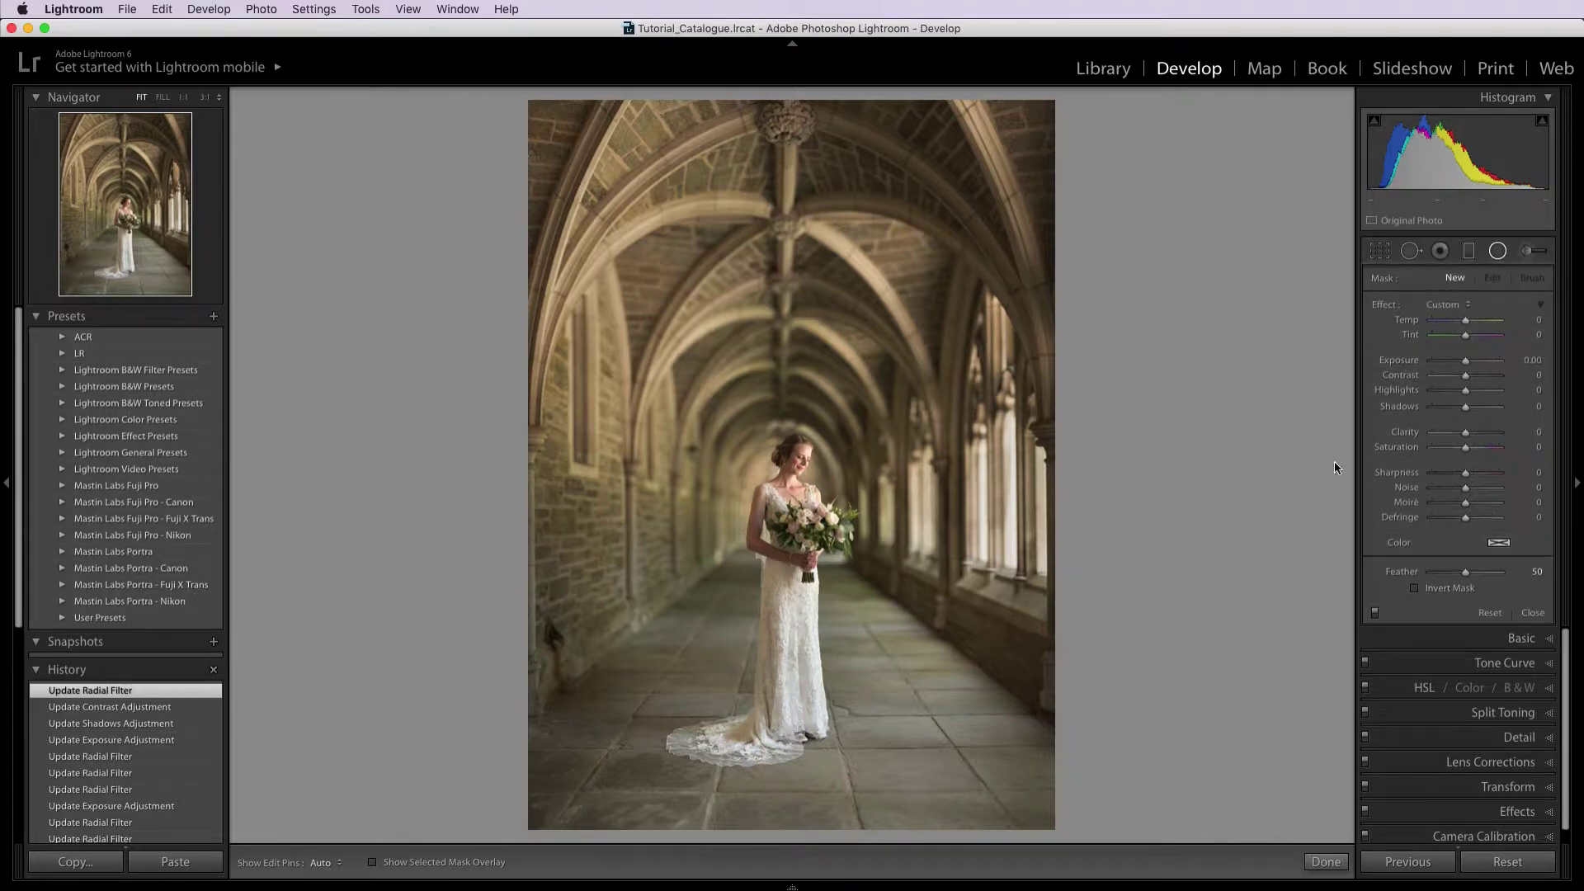
{"action": "left_click_drag", "start_coordinate": [760, 729], "coordinate": [999, 786]}
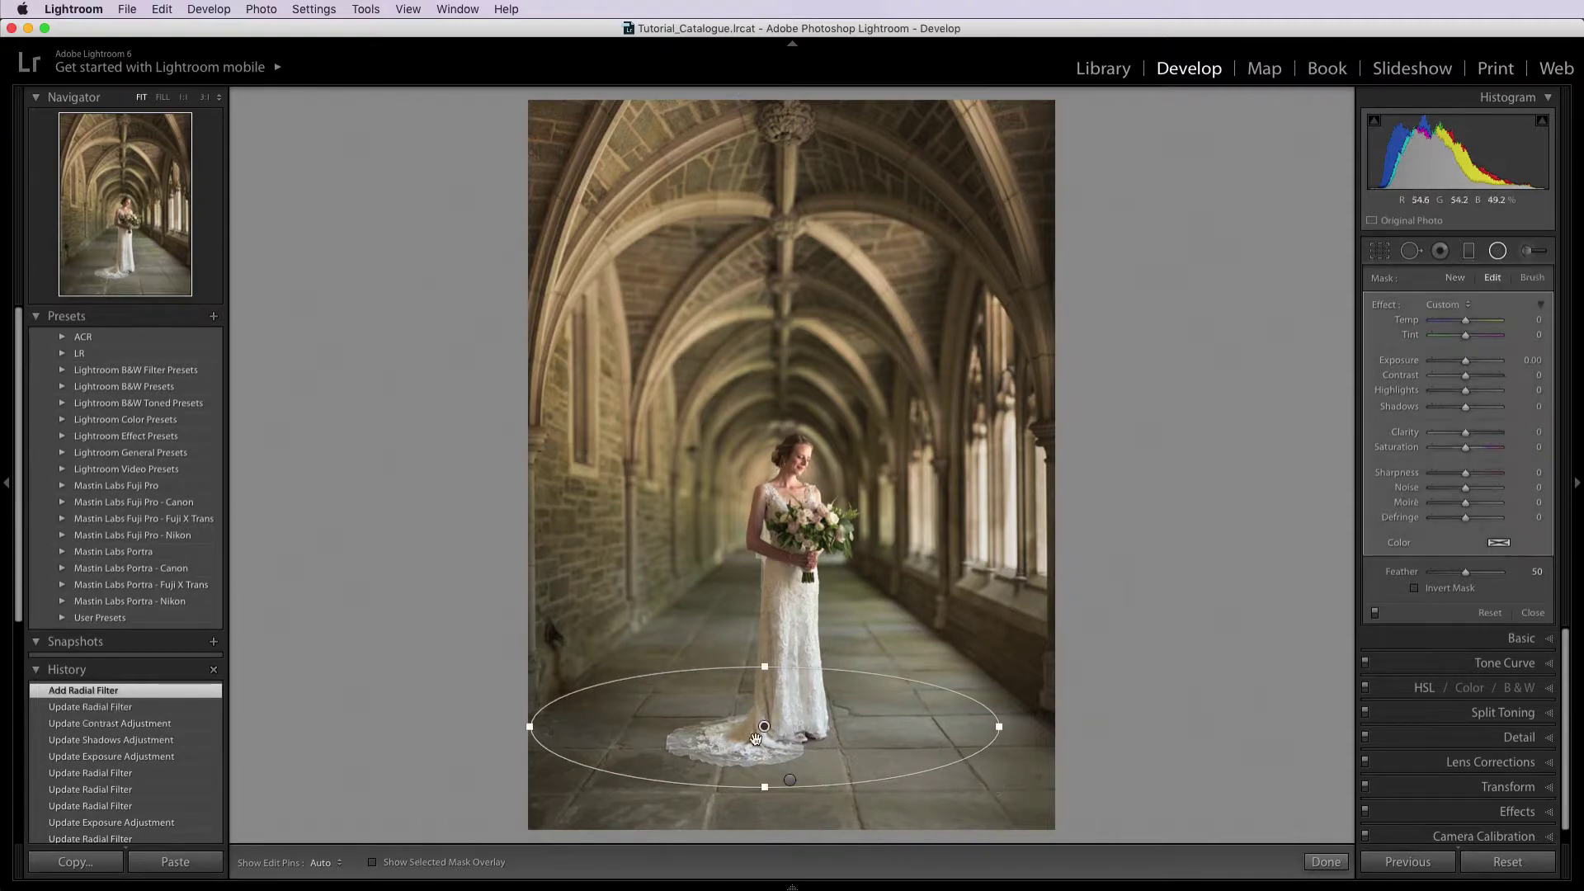
{"action": "left_click_drag", "start_coordinate": [764, 726], "coordinate": [778, 747]}
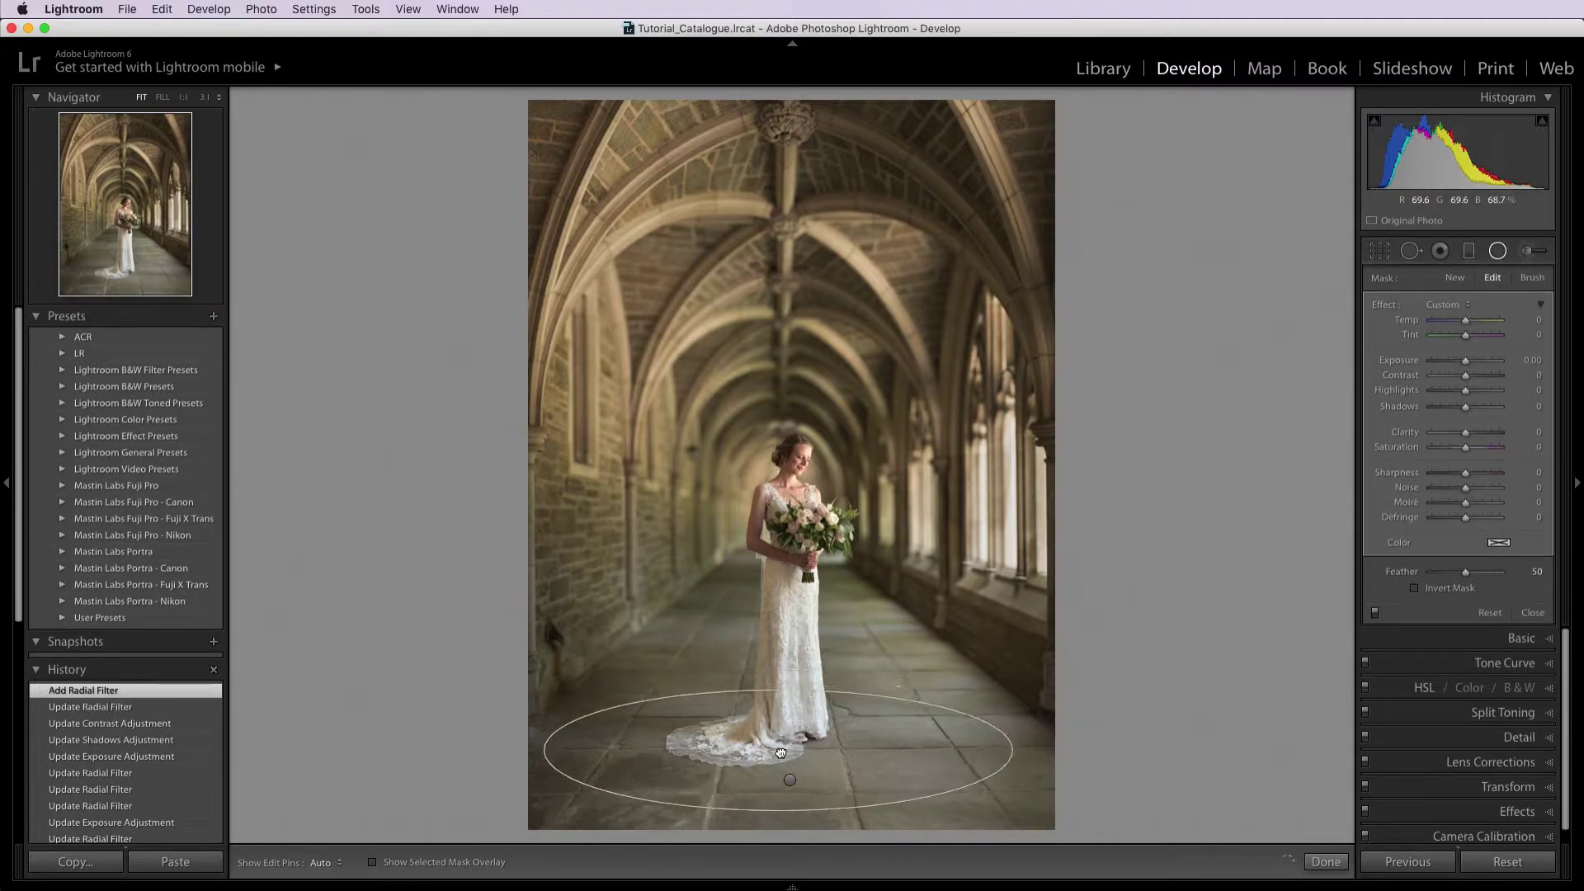
{"action": "left_click", "coordinate": [1417, 589]}
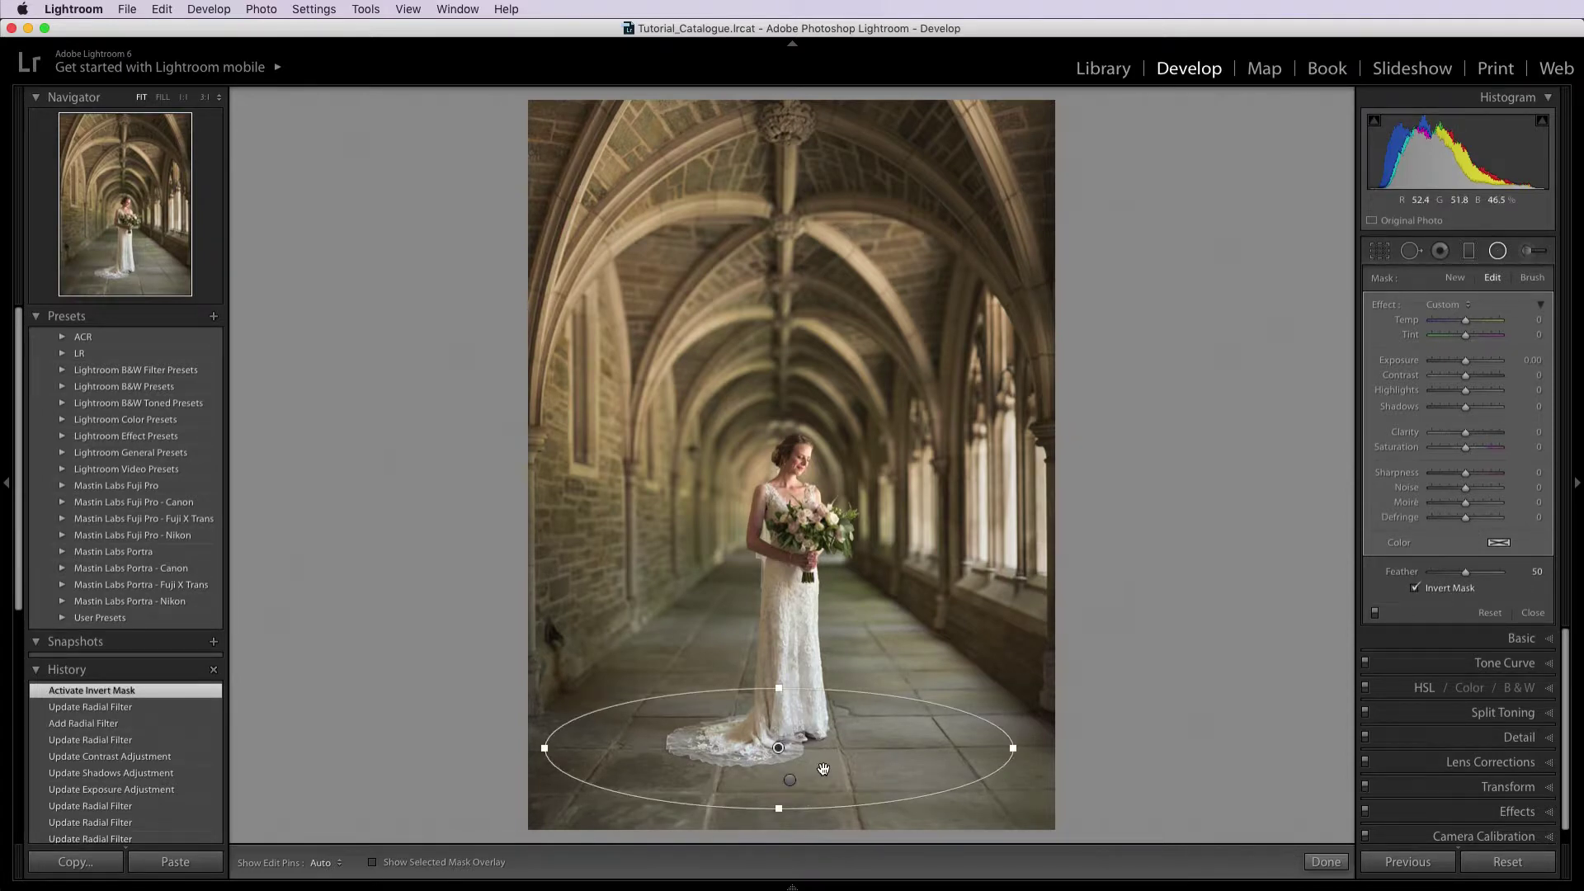
{"action": "left_click_drag", "start_coordinate": [1469, 362], "coordinate": [1473, 365]}
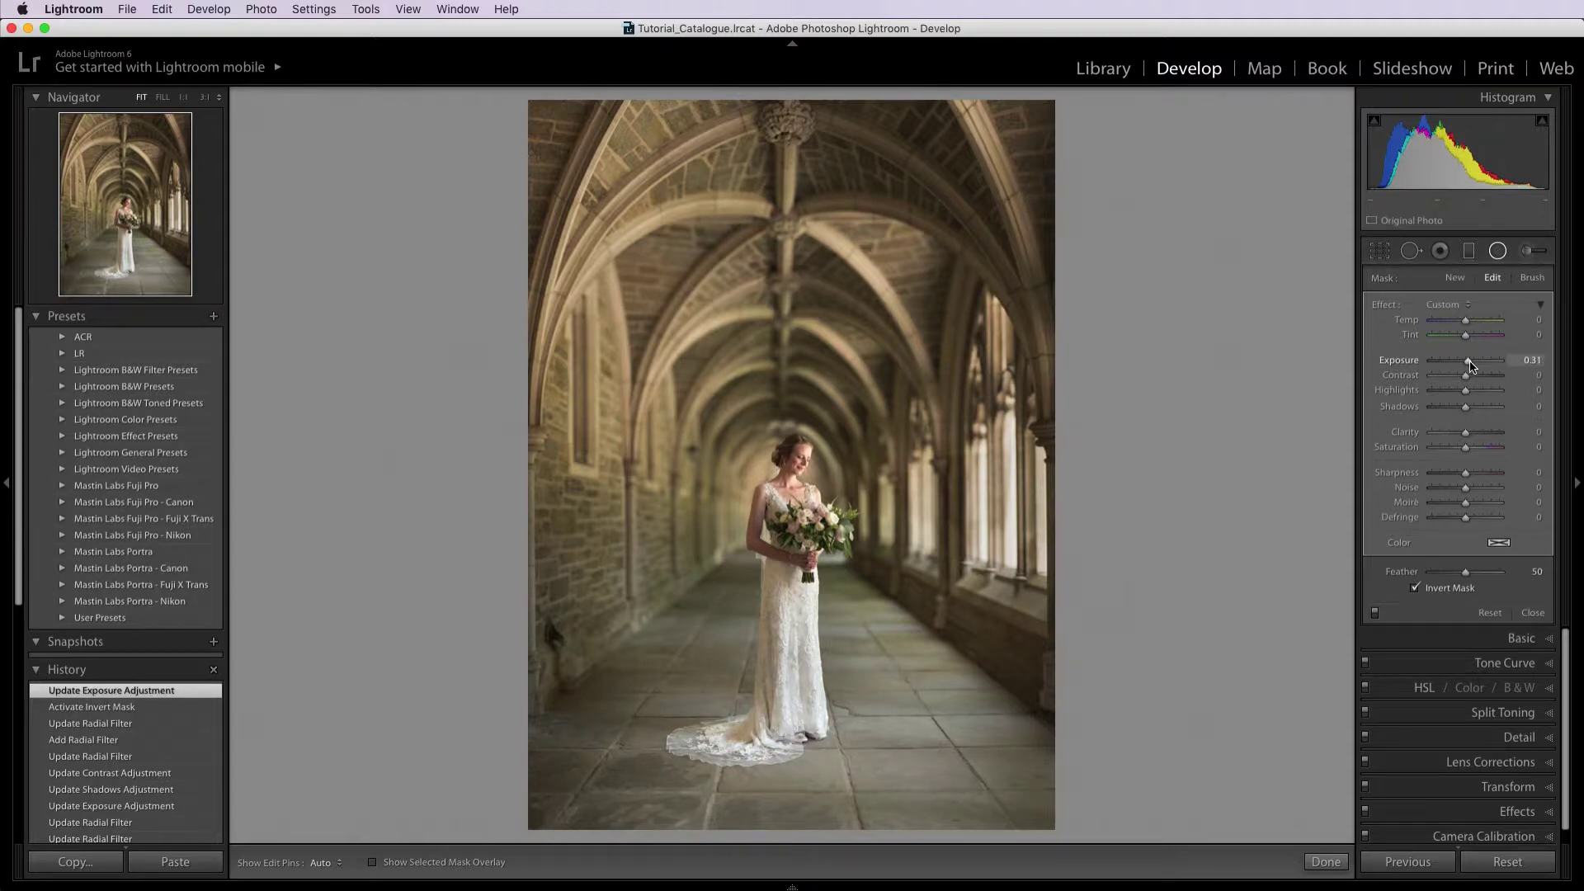
- Compare the portrait with the radial filters disabled and enabled, and finish radial filter editing
{"action": "left_click", "coordinate": [1375, 613]}
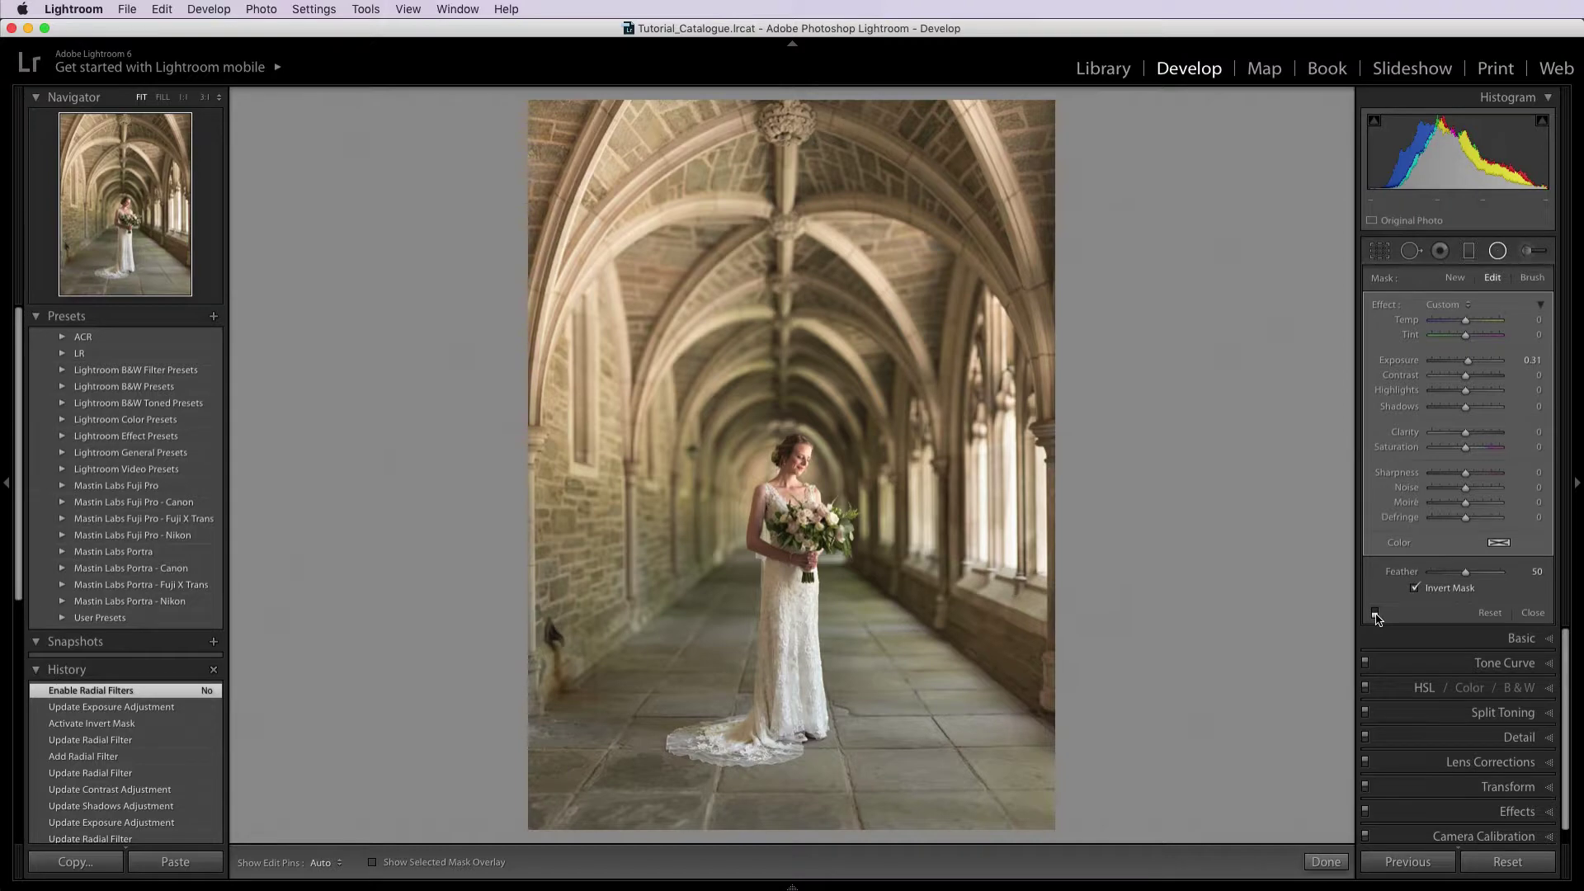
{"action": "left_click", "coordinate": [1375, 613]}
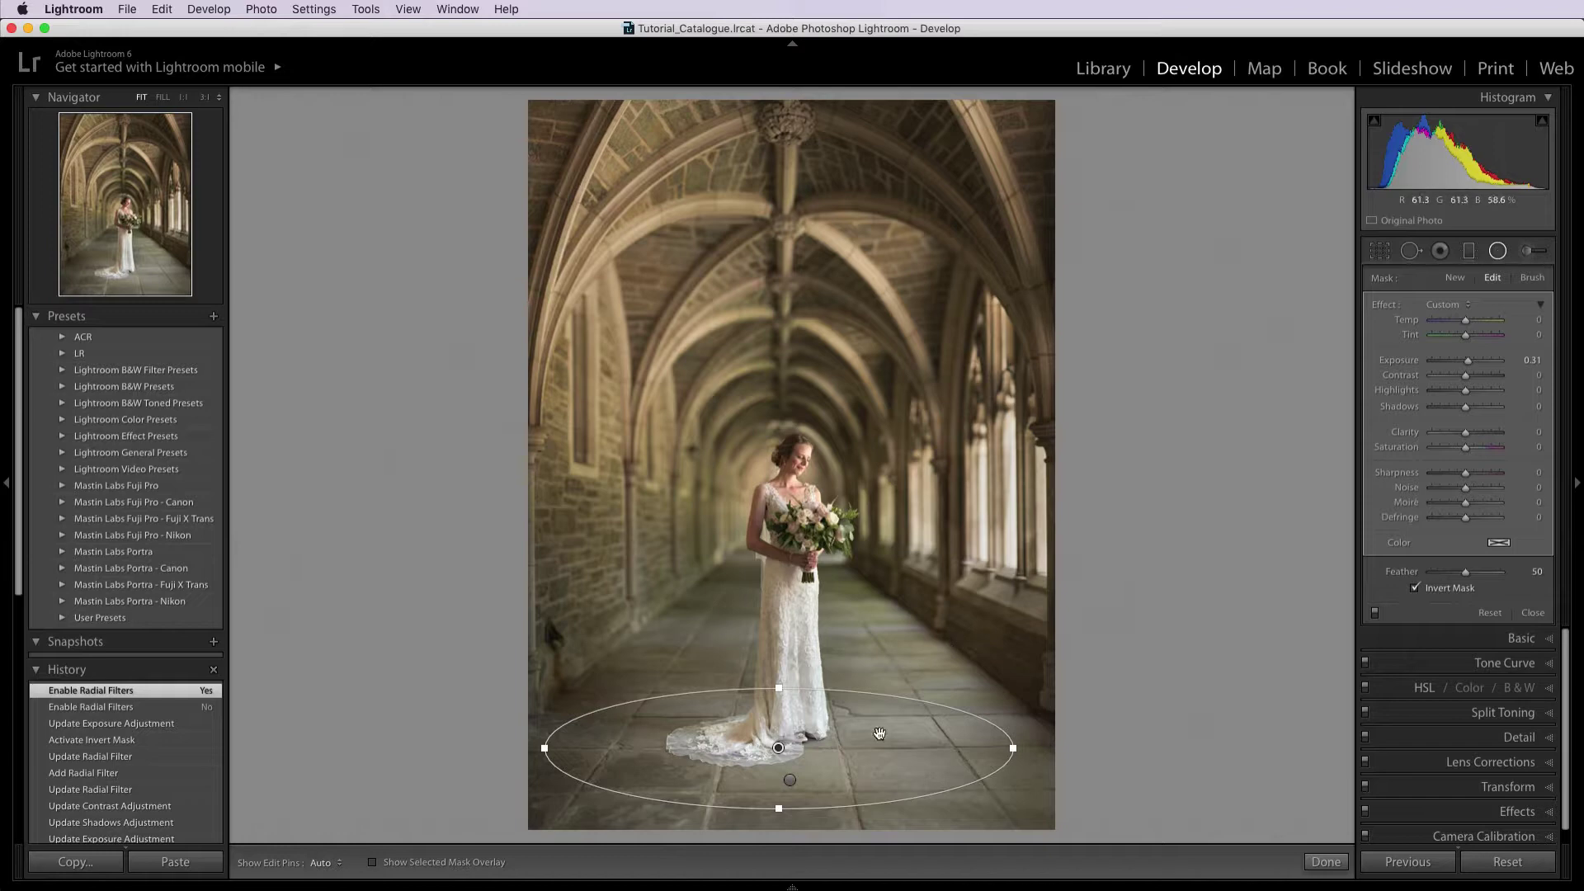
{"action": "mouse_move", "coordinate": [777, 748]}
{"action": "mouse_move", "coordinate": [788, 779]}
{"action": "left_click", "coordinate": [1324, 862]}
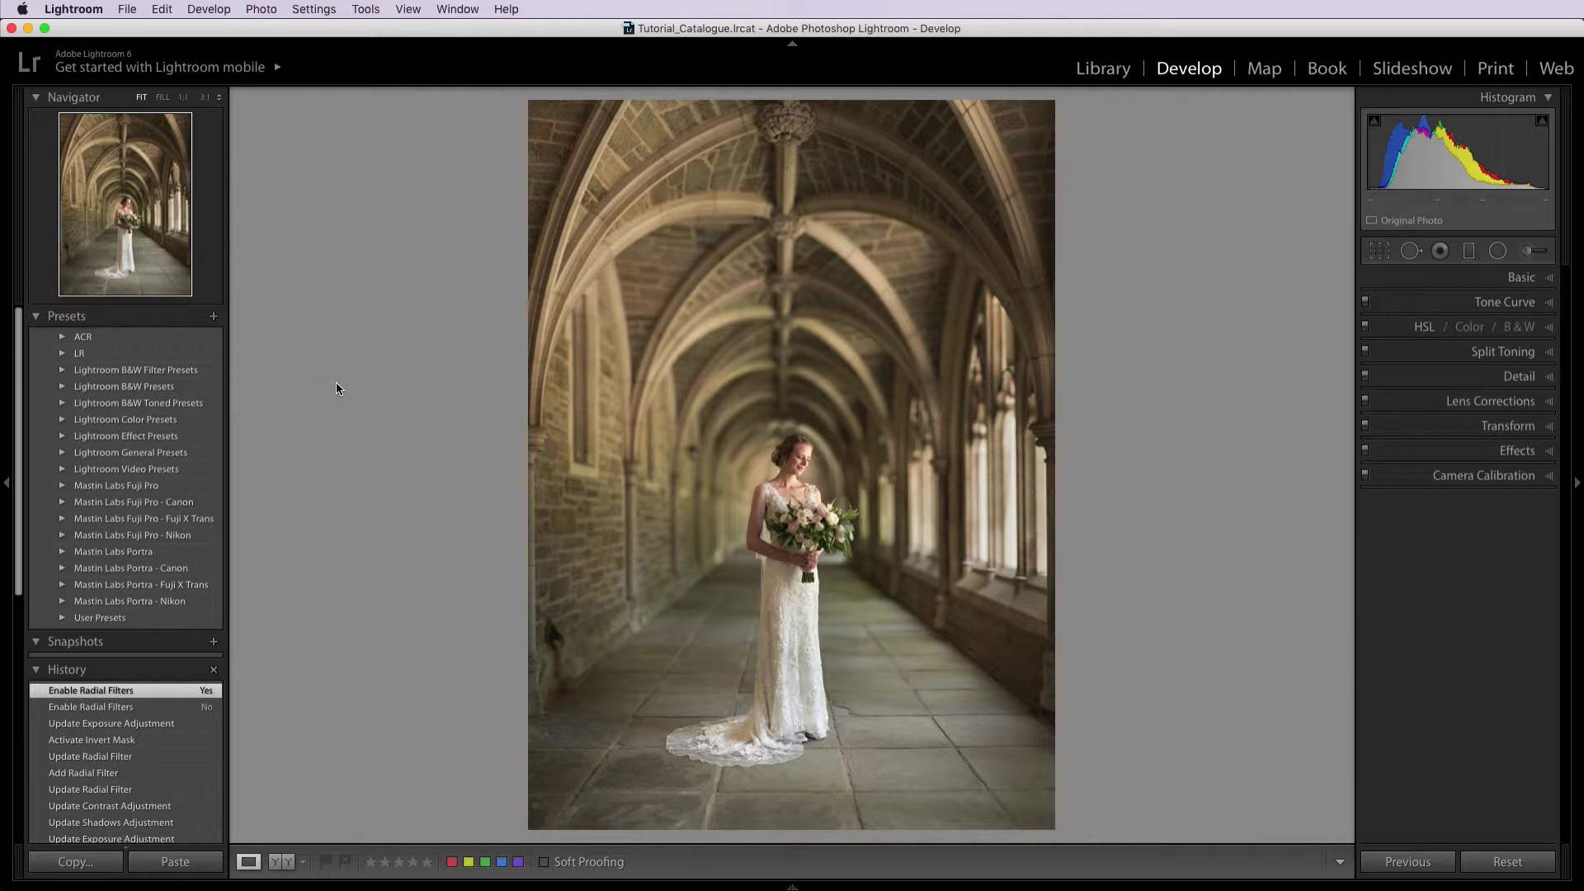
- Return to the library grid and open the photo of the kissing couple in the Develop module
{"action": "key", "text": "g"}
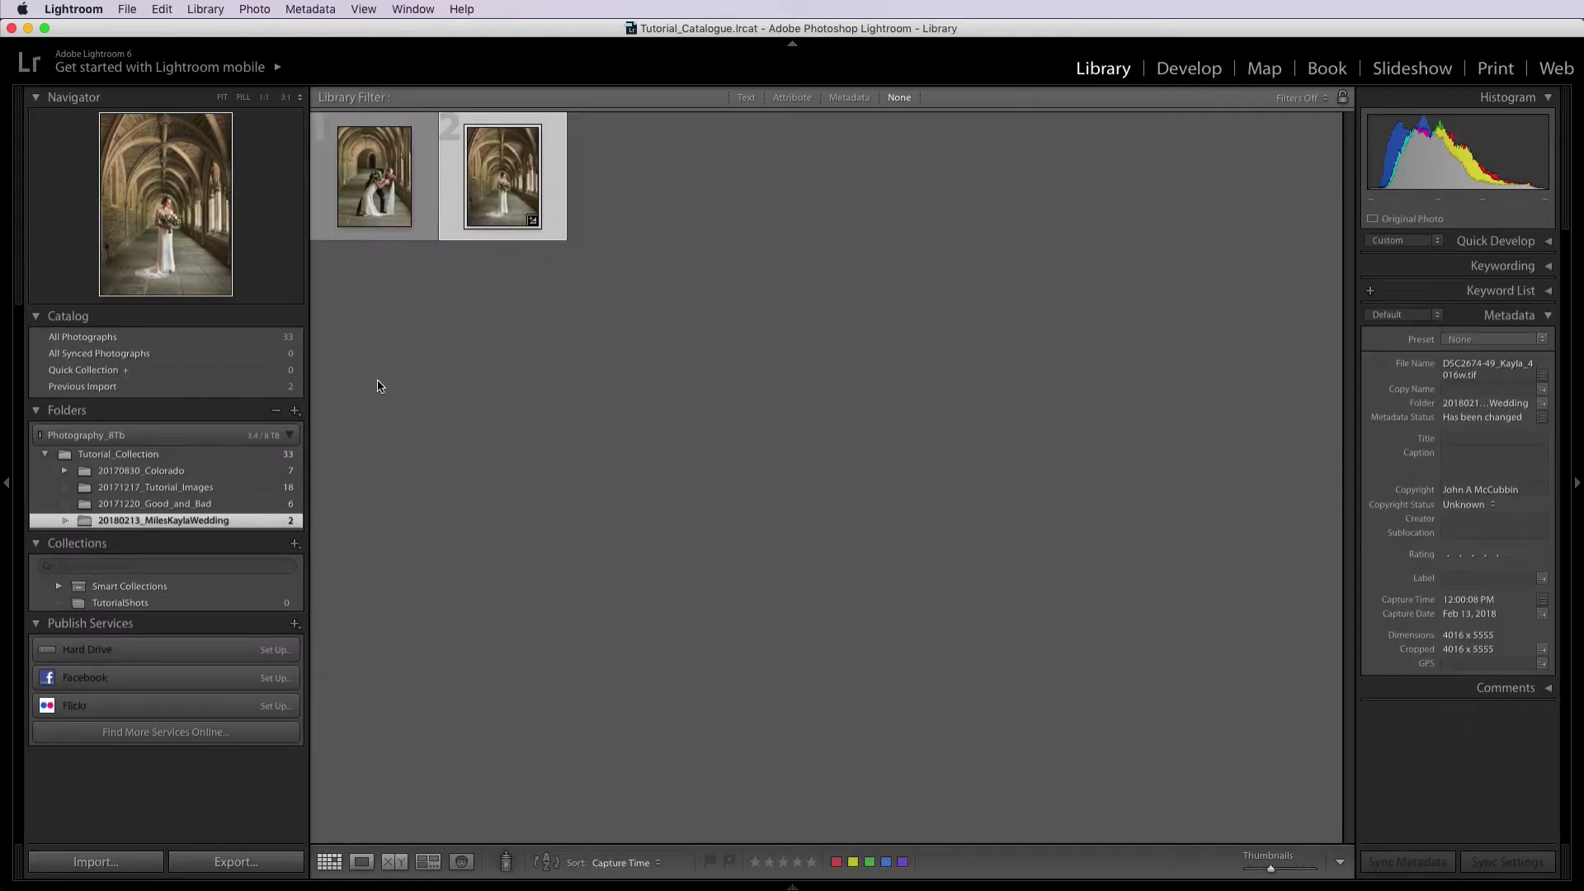
{"action": "left_click", "coordinate": [377, 194]}
{"action": "double_click", "coordinate": [376, 194]}
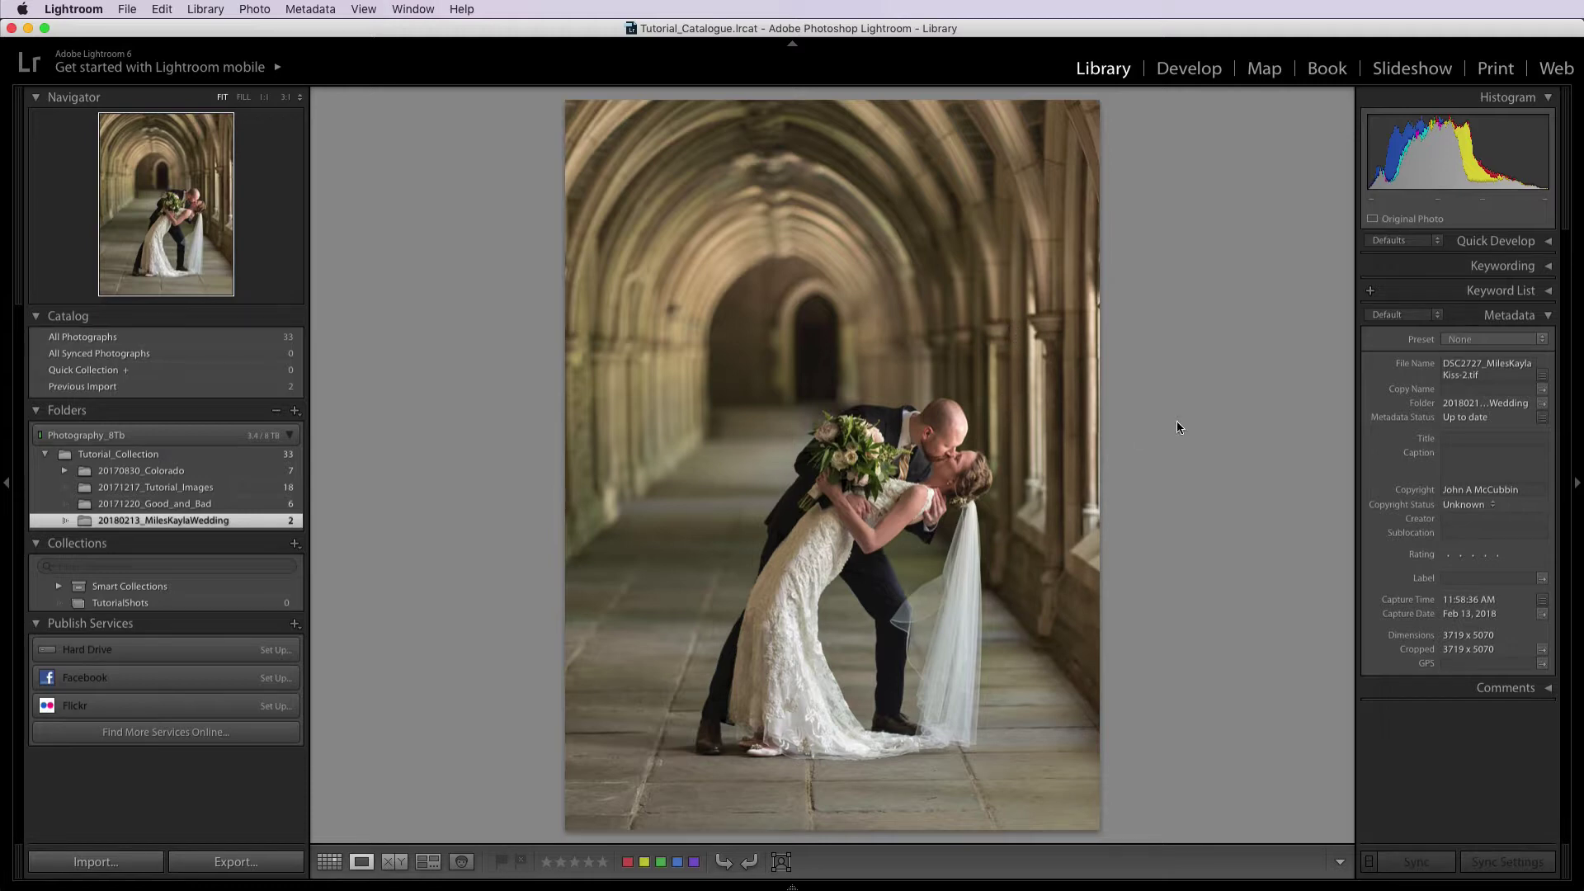
{"action": "left_click", "coordinate": [1186, 67]}
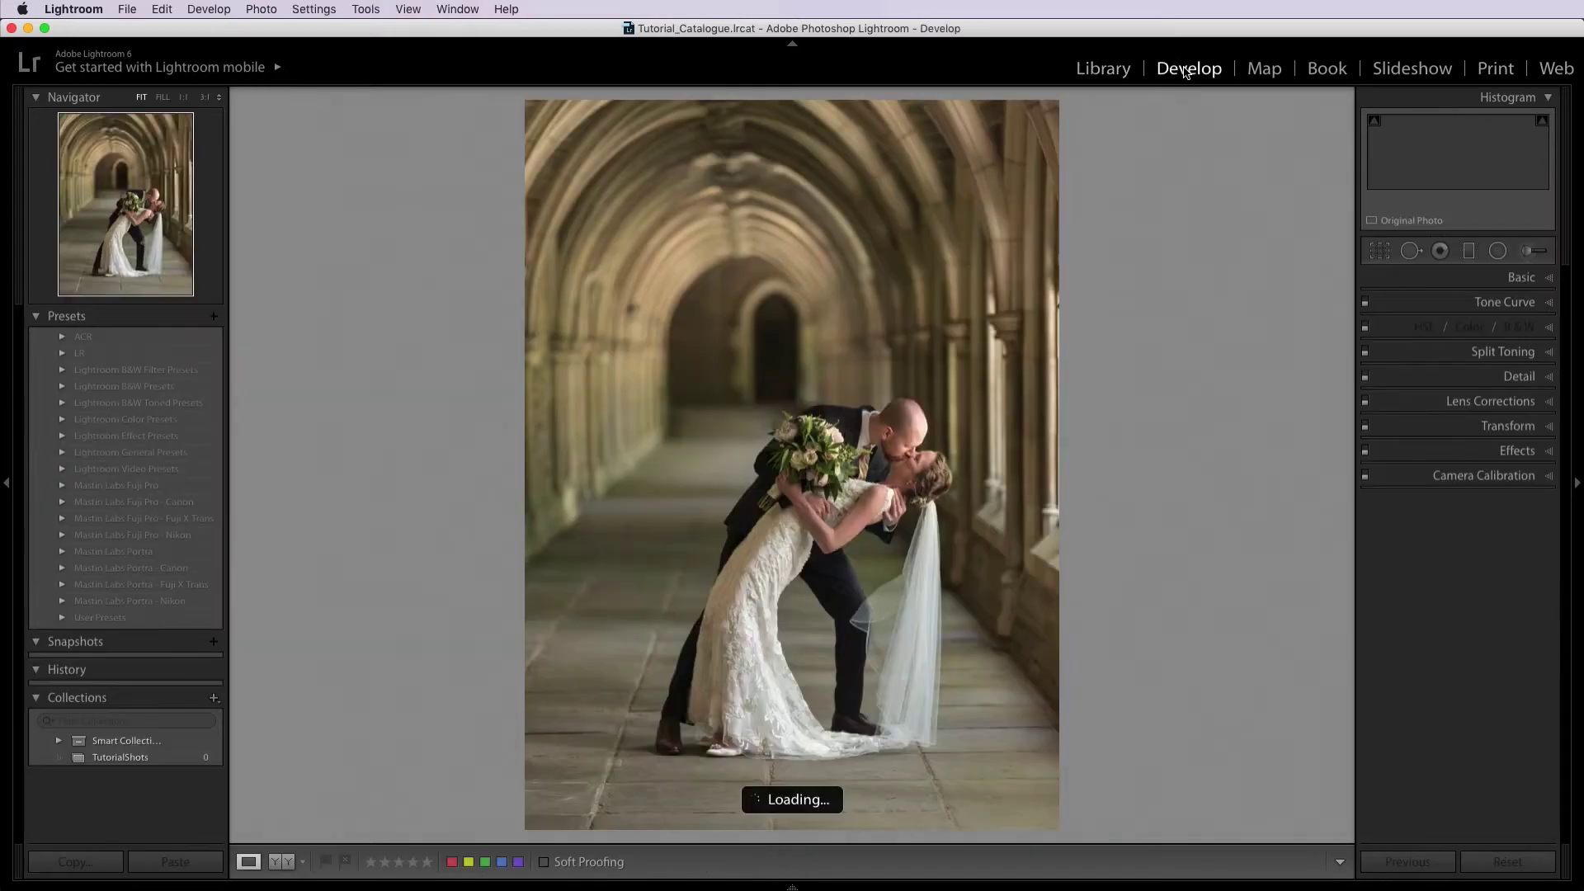
- Add a radial filter around the couple, tilt it along their dip pose, centre it near the groom's lower leg and enlarge it
{"action": "left_click", "coordinate": [1497, 250]}
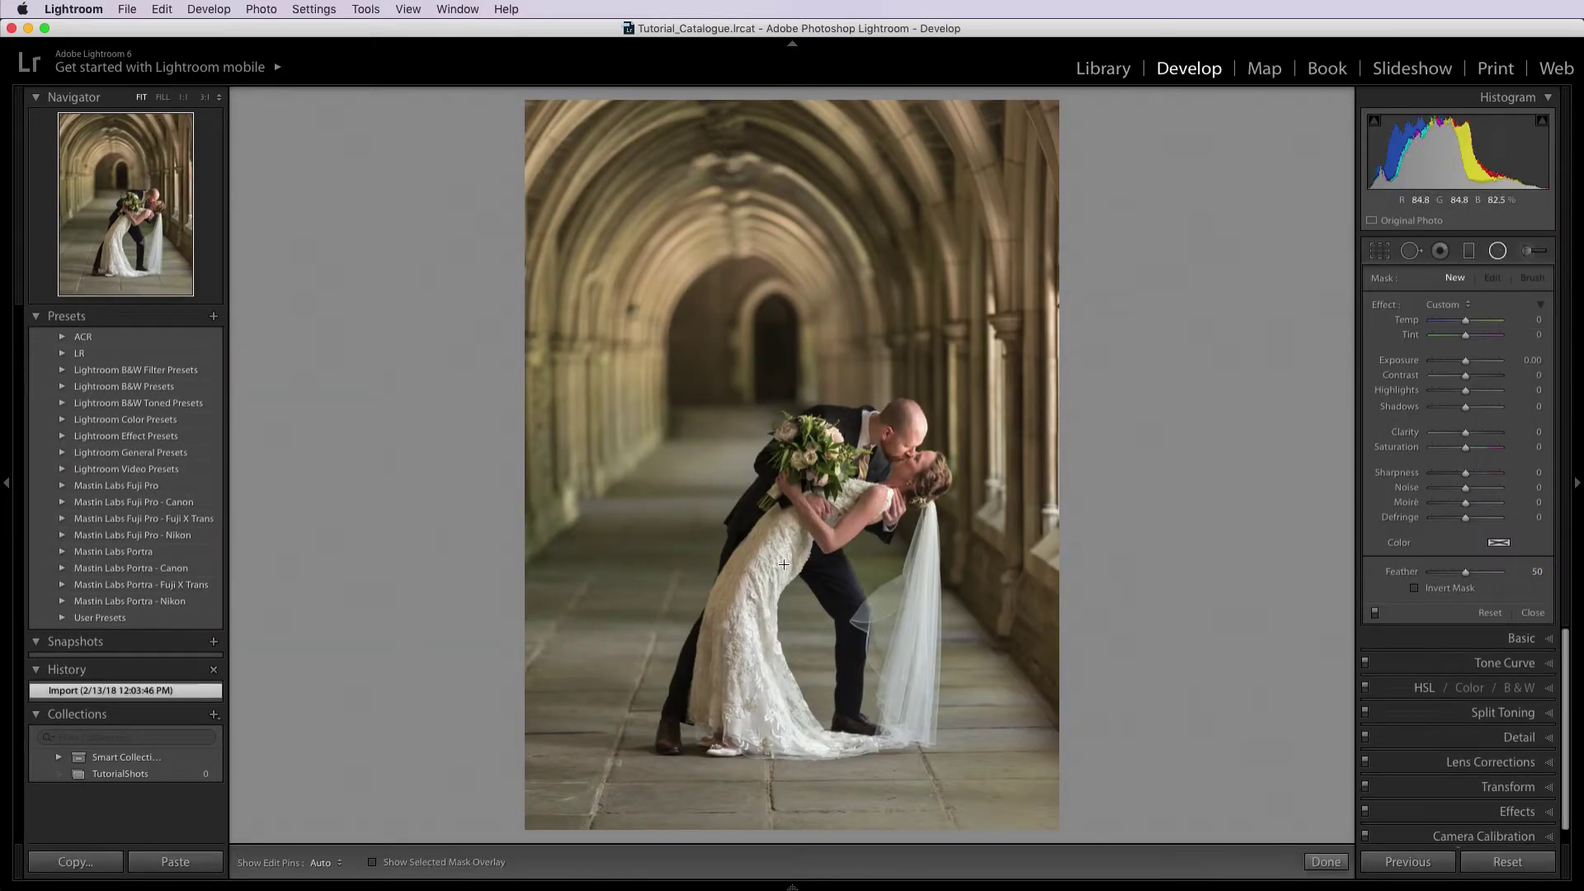
{"action": "left_click_drag", "start_coordinate": [781, 569], "coordinate": [585, 115]}
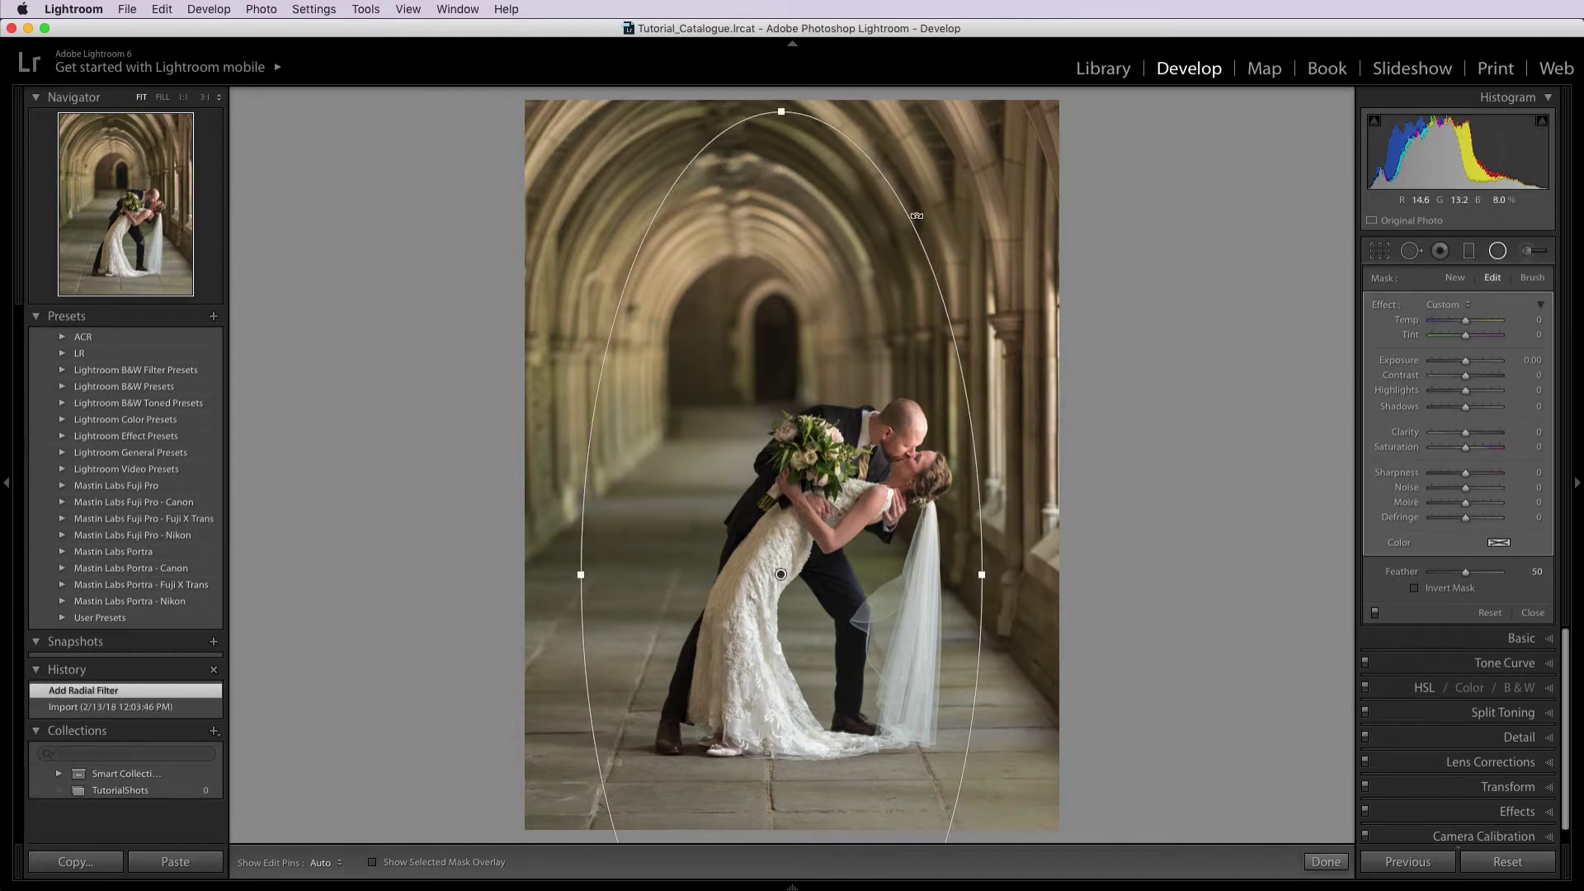
{"action": "left_click_drag", "start_coordinate": [916, 212], "coordinate": [1042, 440]}
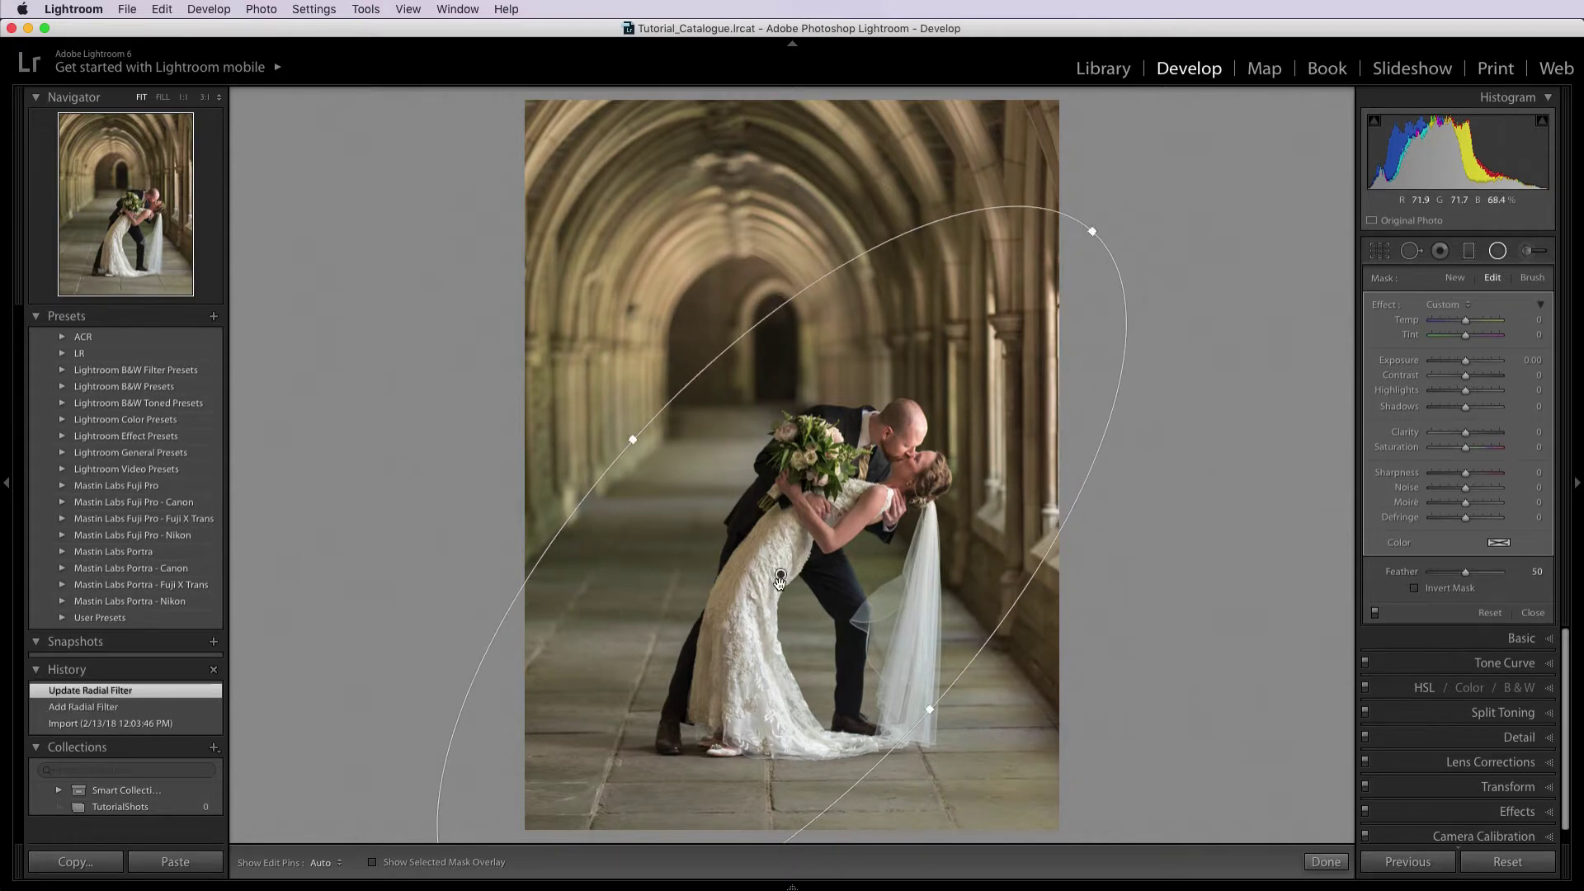
{"action": "left_click_drag", "start_coordinate": [779, 586], "coordinate": [690, 692]}
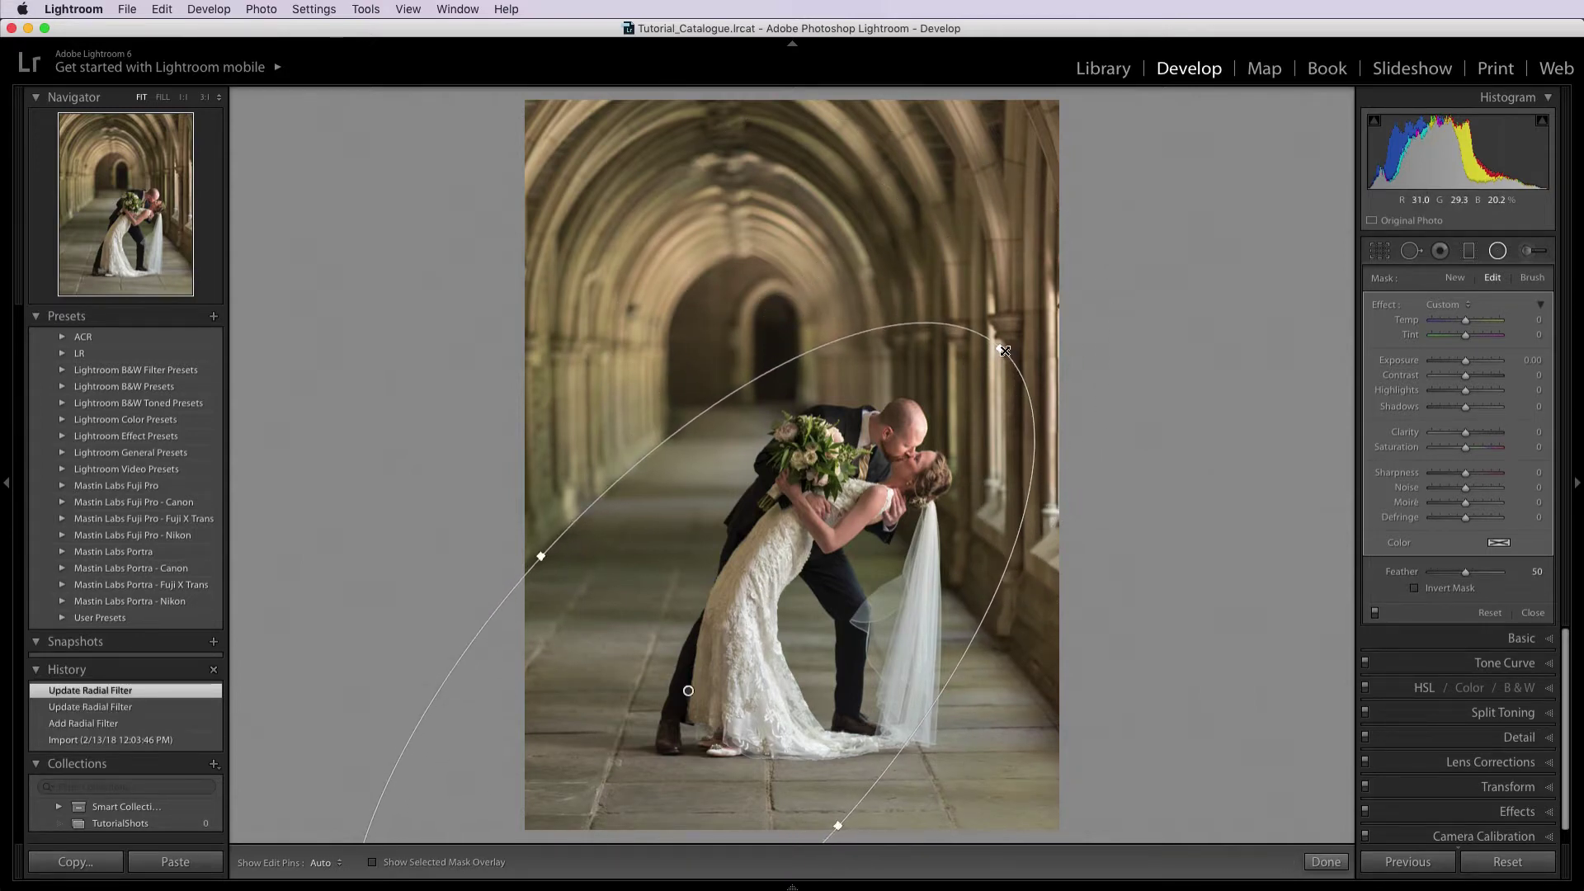
{"action": "left_click_drag", "start_coordinate": [1002, 348], "coordinate": [1098, 261]}
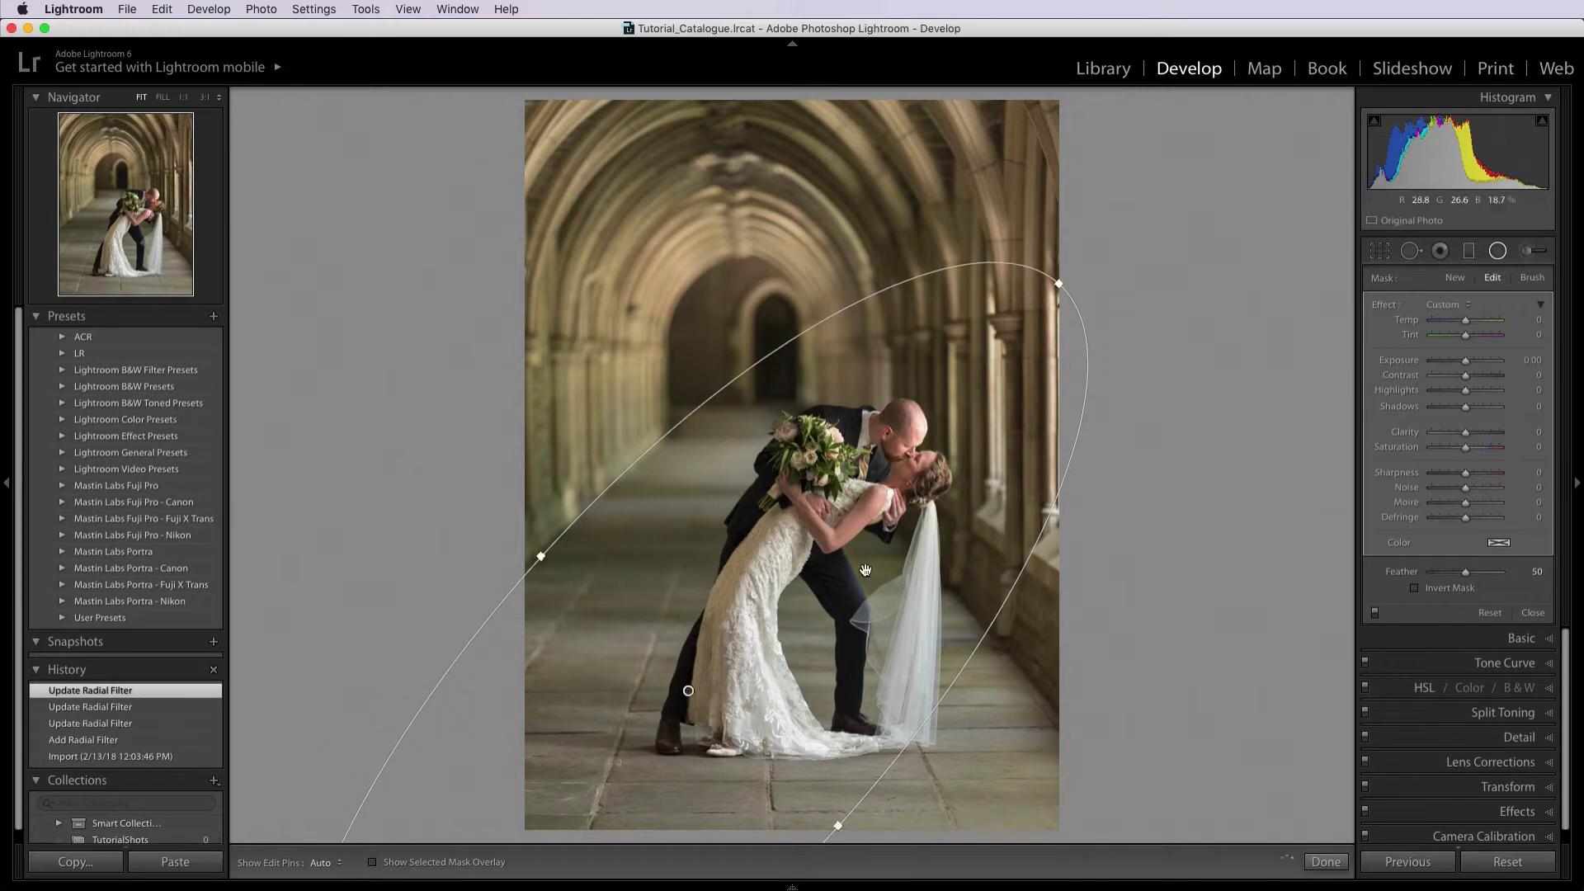
{"action": "left_click_drag", "start_coordinate": [541, 557], "coordinate": [528, 545]}
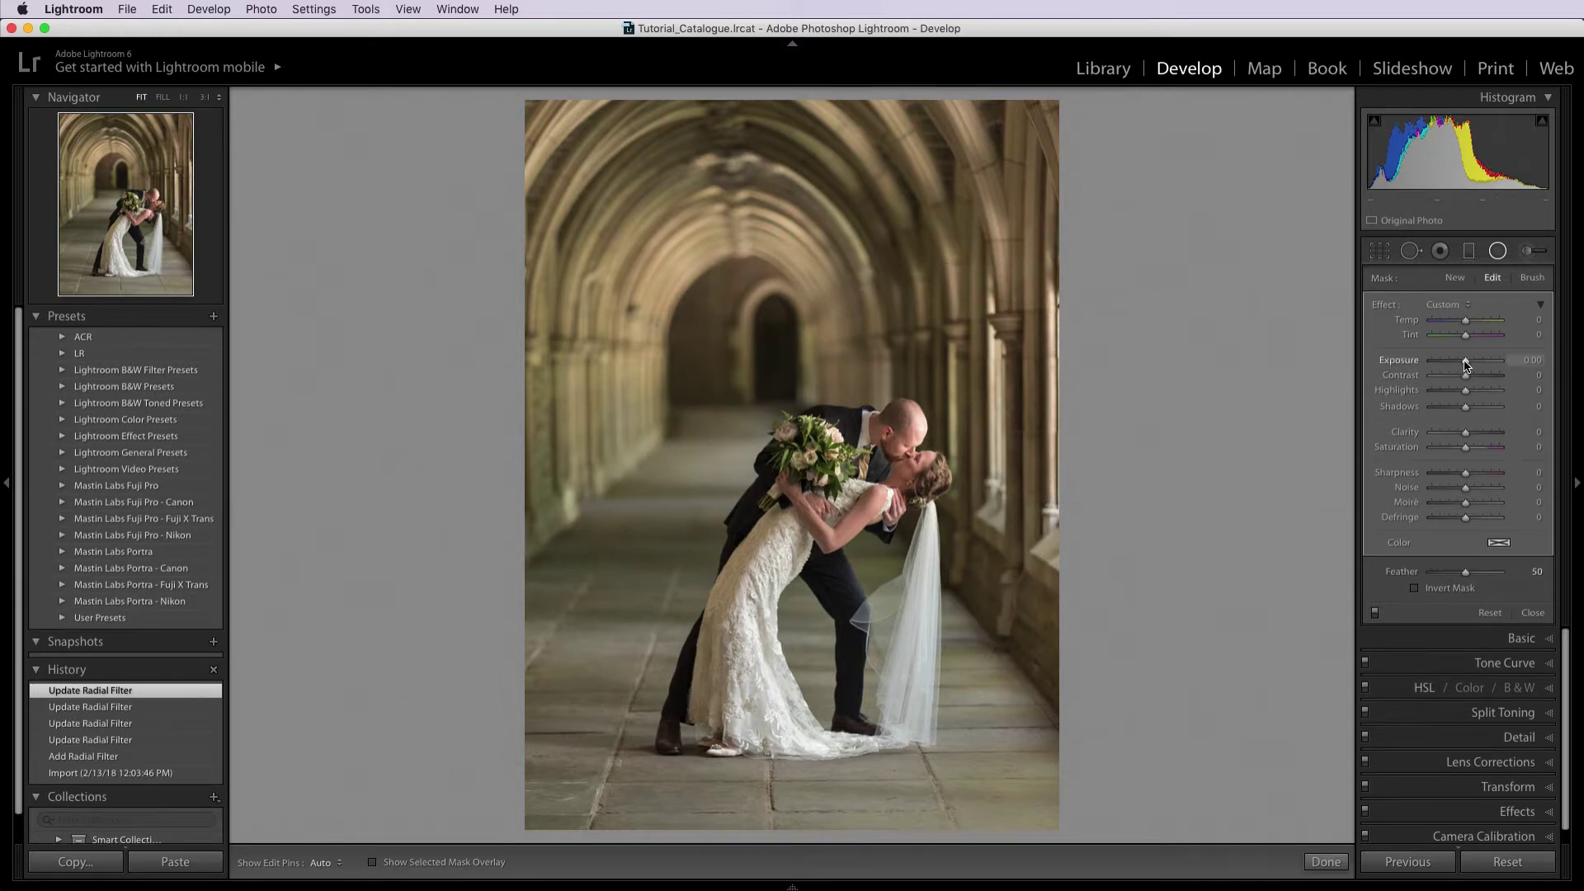
- Set the couple's radial filter exposure to -0.47 and enlarge the tilted ellipse slightly in both directions
{"action": "left_click_drag", "start_coordinate": [1465, 363], "coordinate": [1461, 363]}
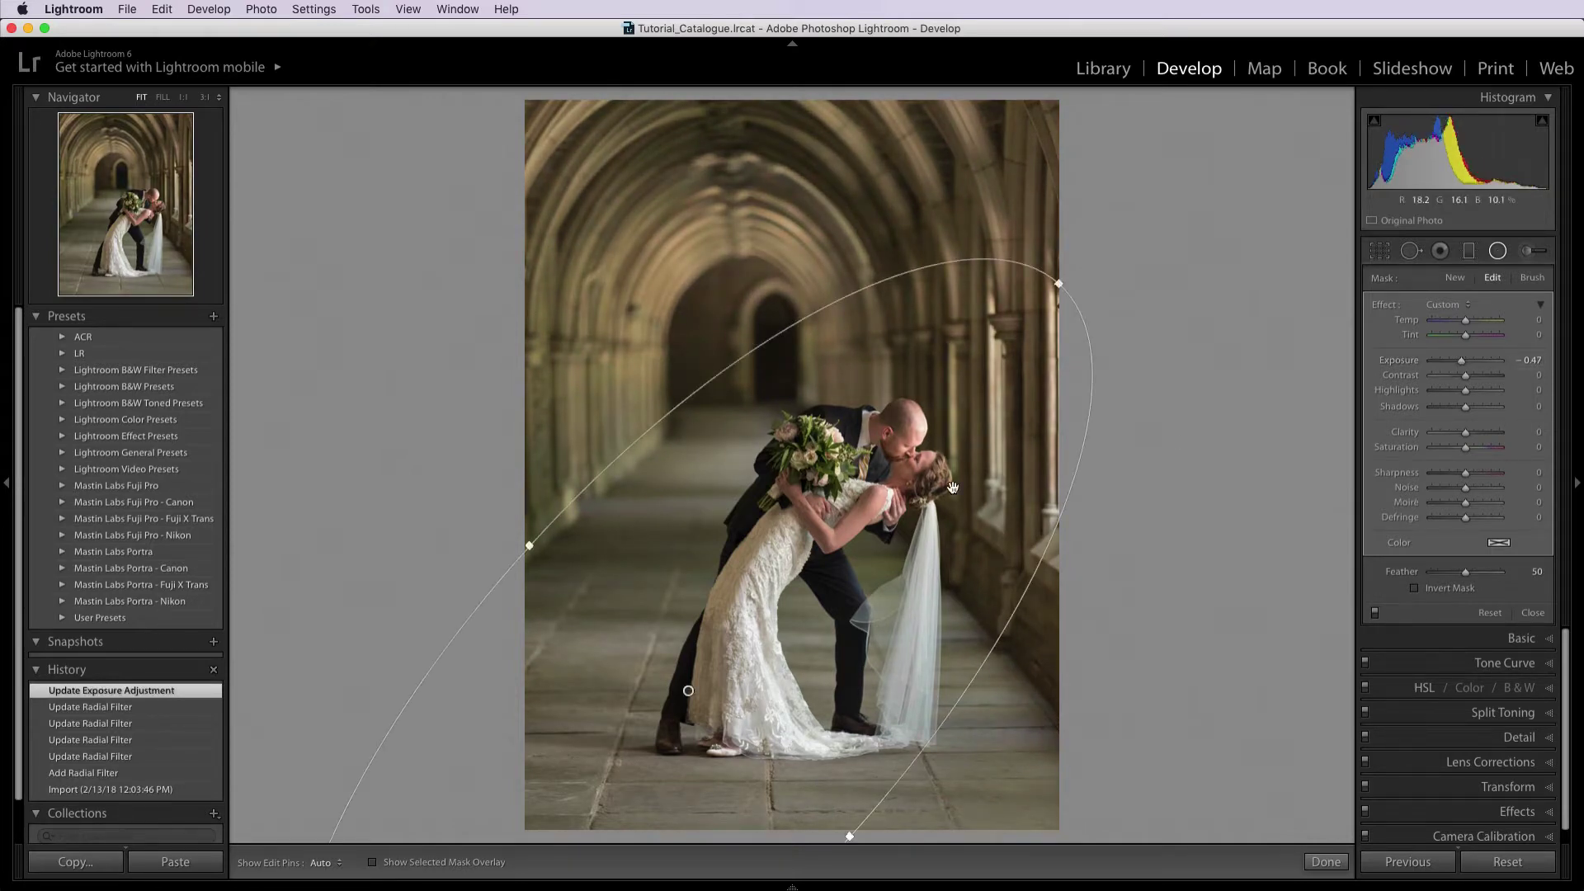
{"action": "left_click_drag", "start_coordinate": [529, 545], "coordinate": [517, 534]}
{"action": "mouse_move", "coordinate": [1057, 282]}
{"action": "left_mouse_down"}
{"action": "mouse_move", "coordinate": [1078, 255]}
{"action": "mouse_move", "coordinate": [1070, 271]}
{"action": "left_mouse_up"}
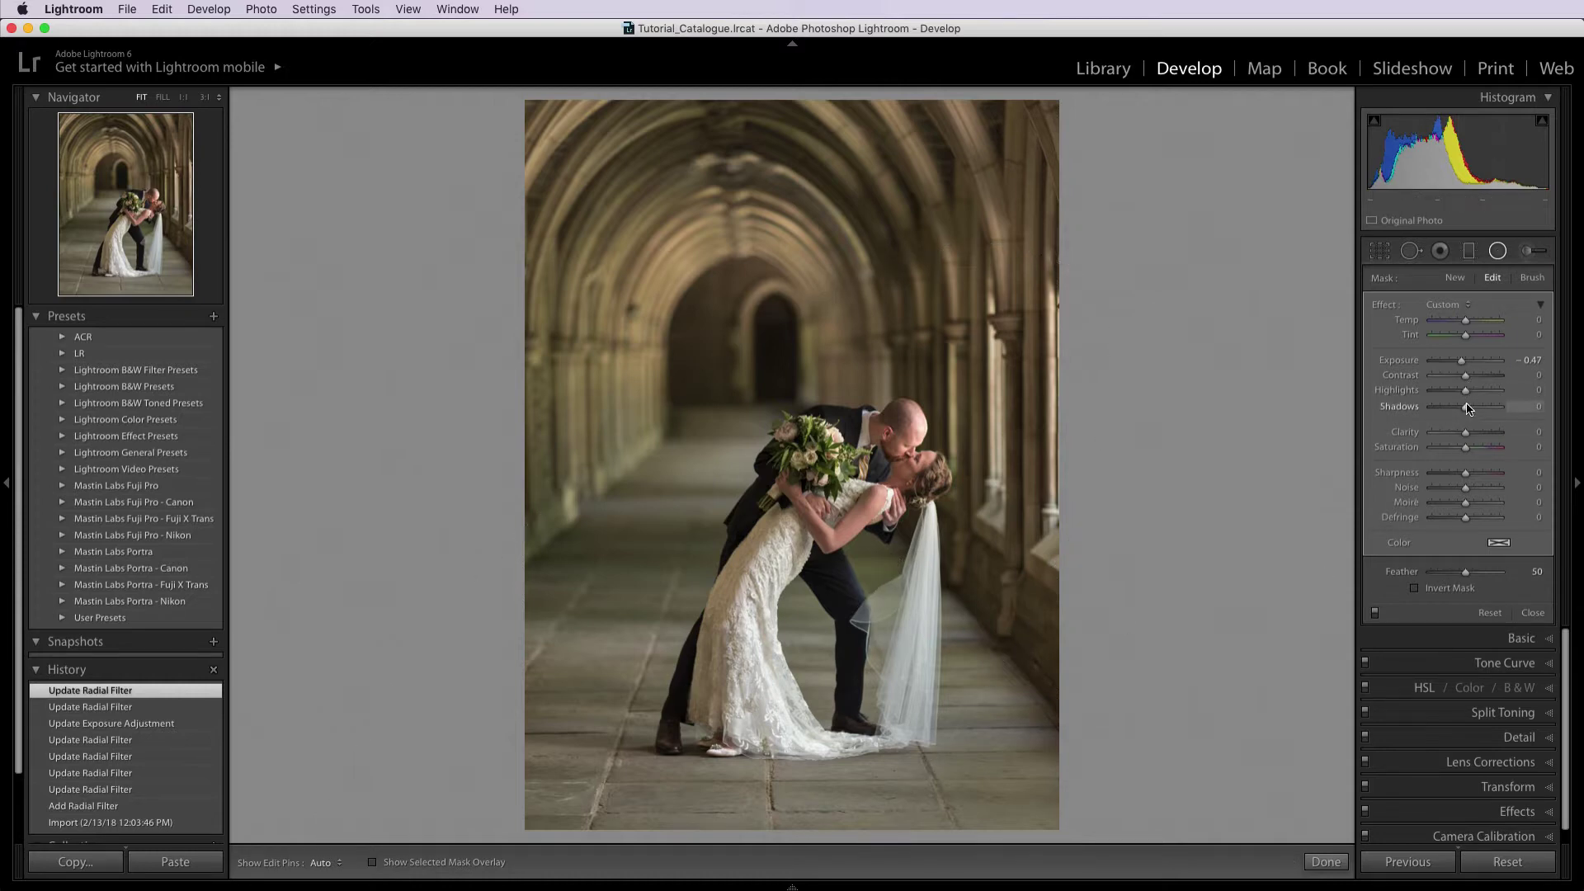
- Set the couple's radial filter to shadows 31, contrast 25 and exposure -0.55
{"action": "left_click_drag", "start_coordinate": [1468, 410], "coordinate": [1475, 379]}
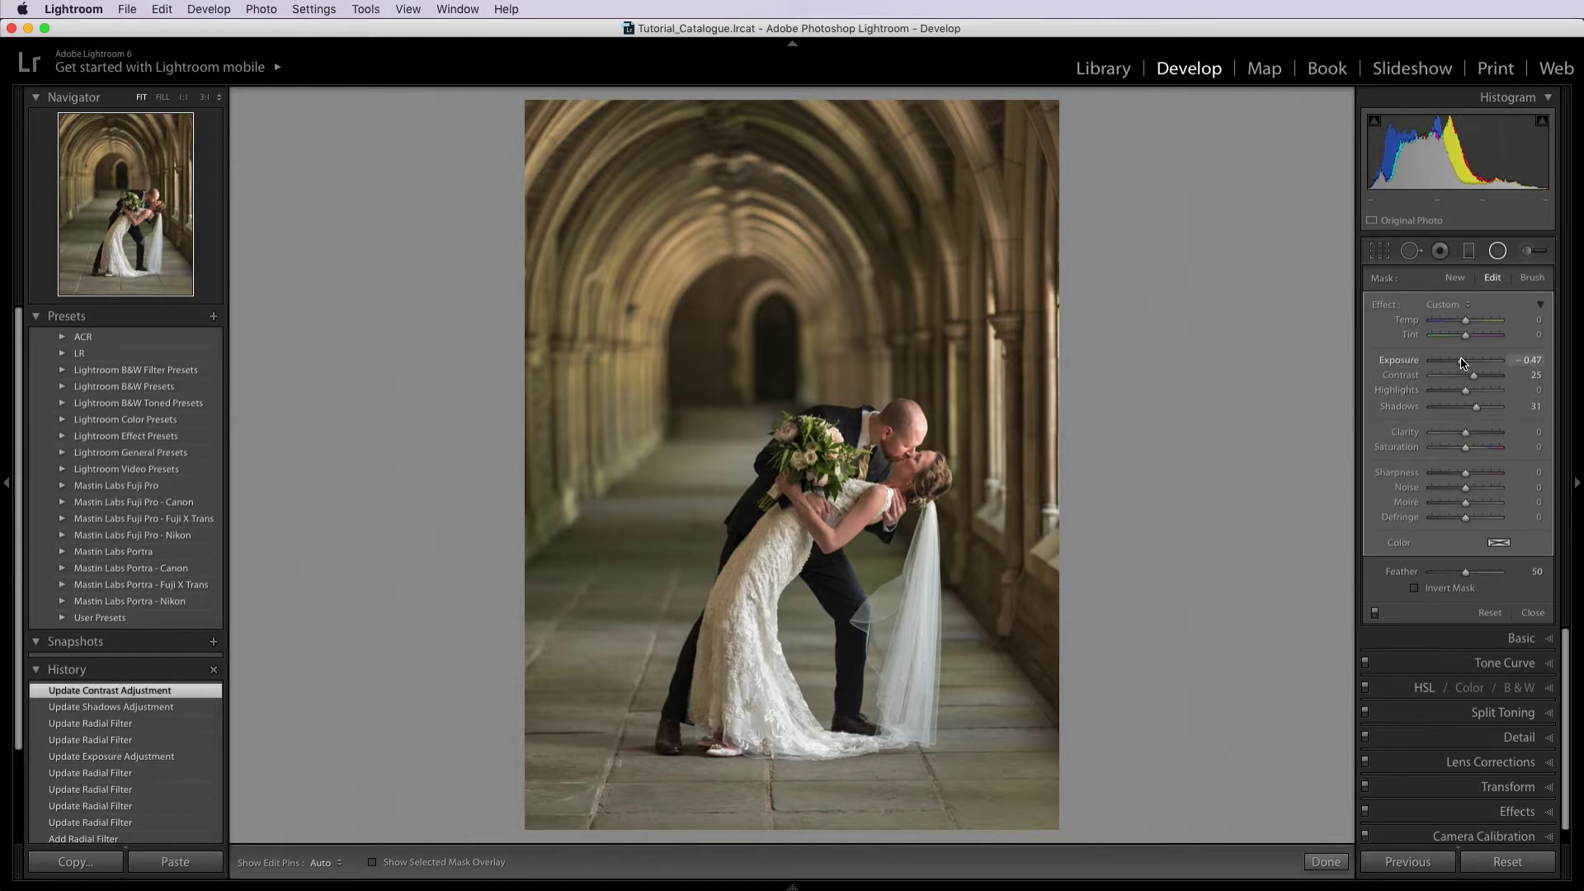
{"action": "left_click_drag", "start_coordinate": [1461, 363], "coordinate": [1460, 364]}
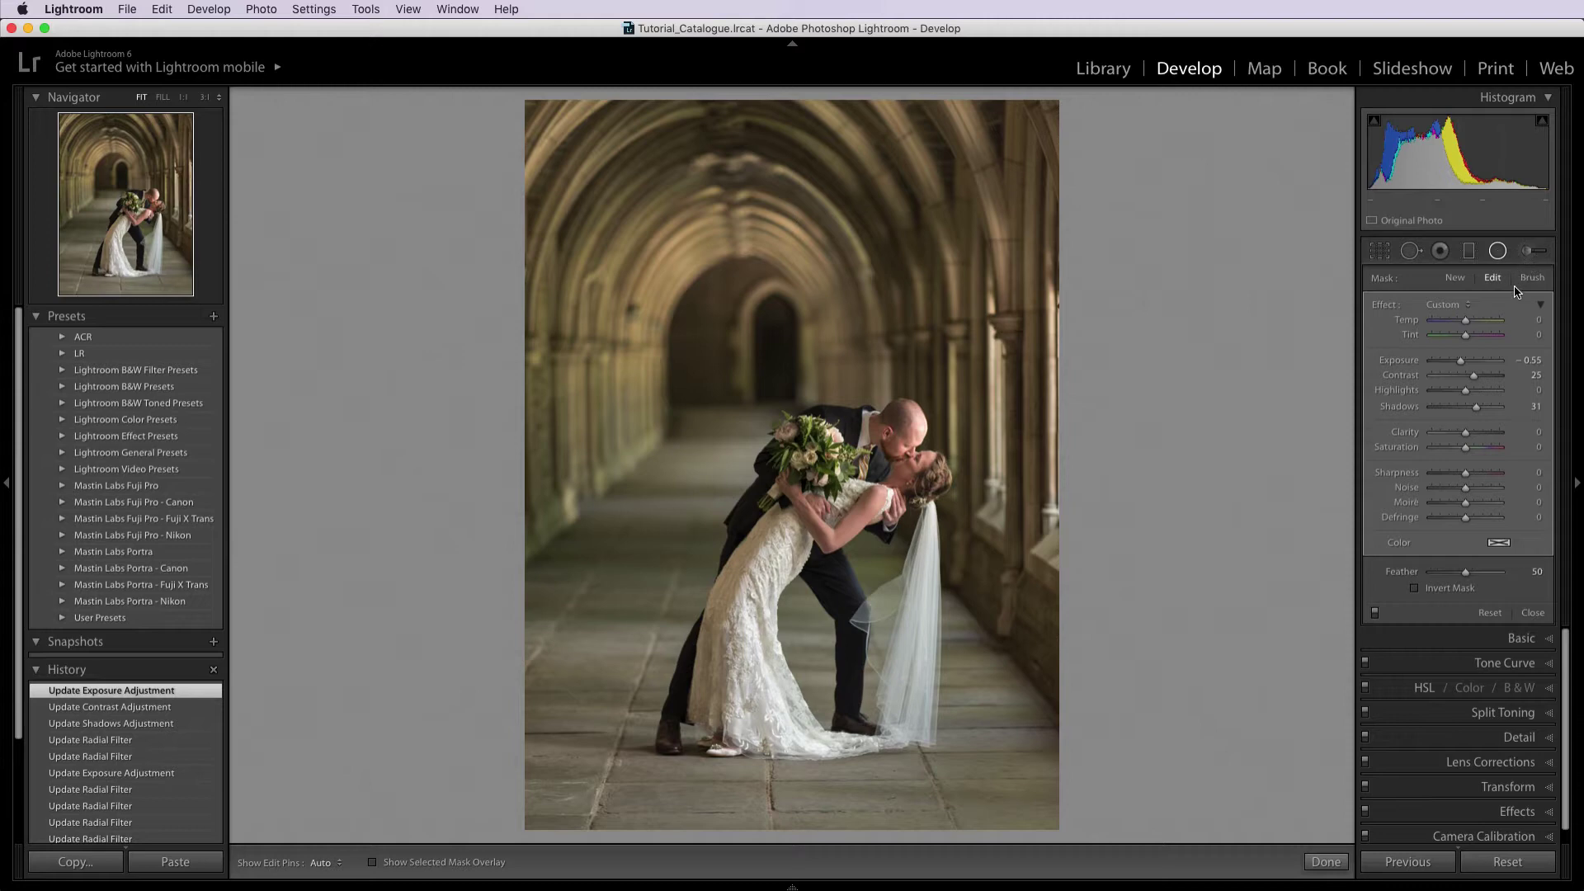
- Add a new wide, flat radial filter over the floor at the couple's feet and centre it near the bride's shoes
{"action": "left_click", "coordinate": [1456, 278]}
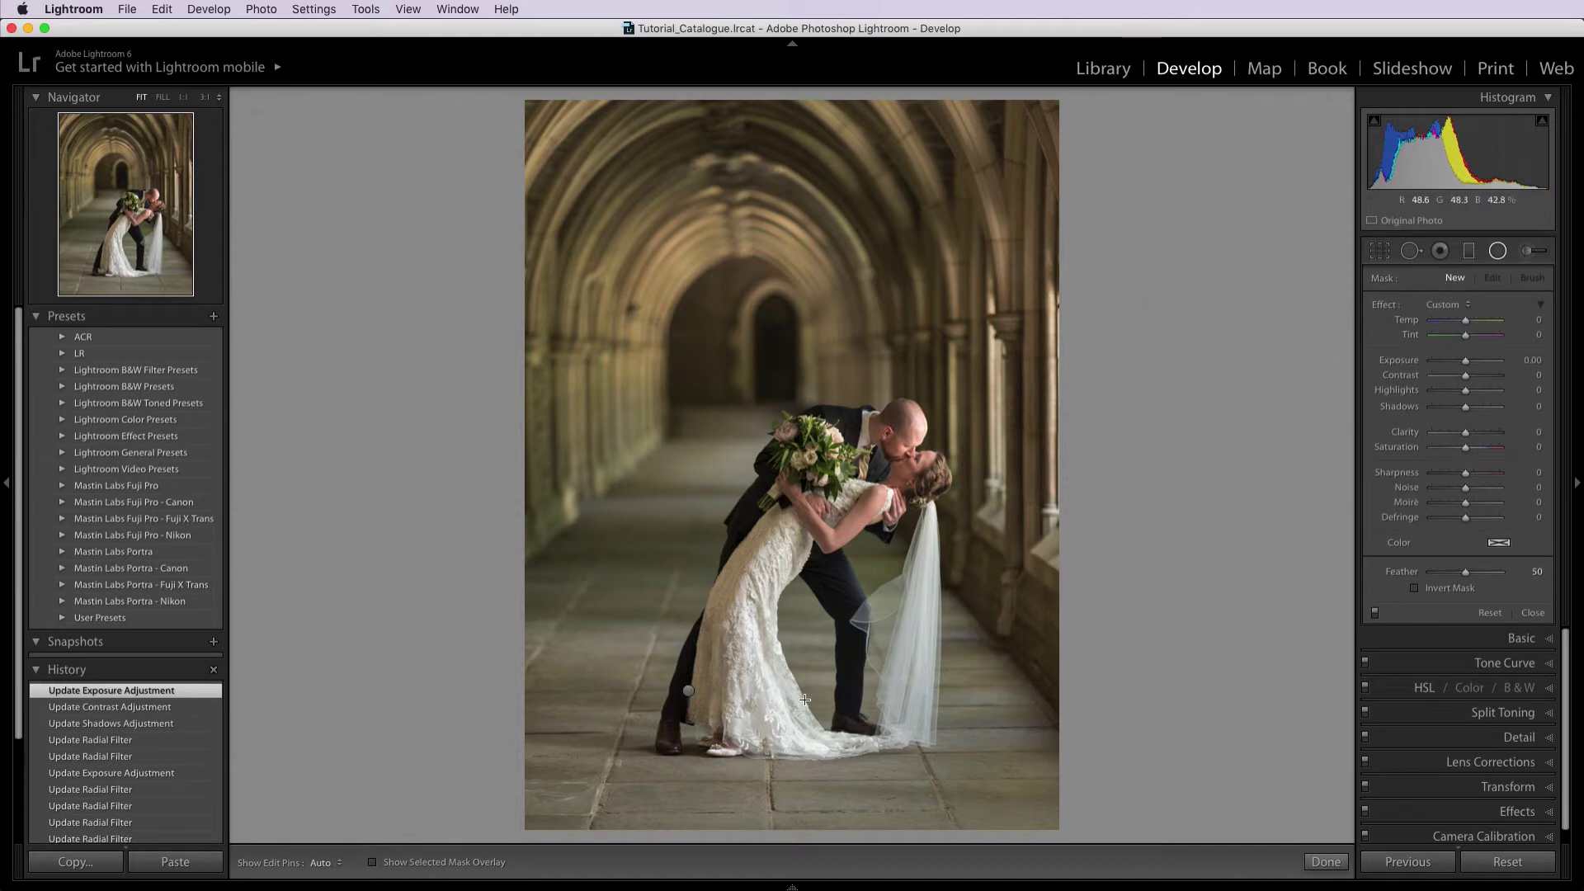
{"action": "left_click_drag", "start_coordinate": [701, 738], "coordinate": [962, 791]}
{"action": "left_click_drag", "start_coordinate": [701, 739], "coordinate": [744, 742]}
{"action": "left_click_drag", "start_coordinate": [1005, 745], "coordinate": [932, 742]}
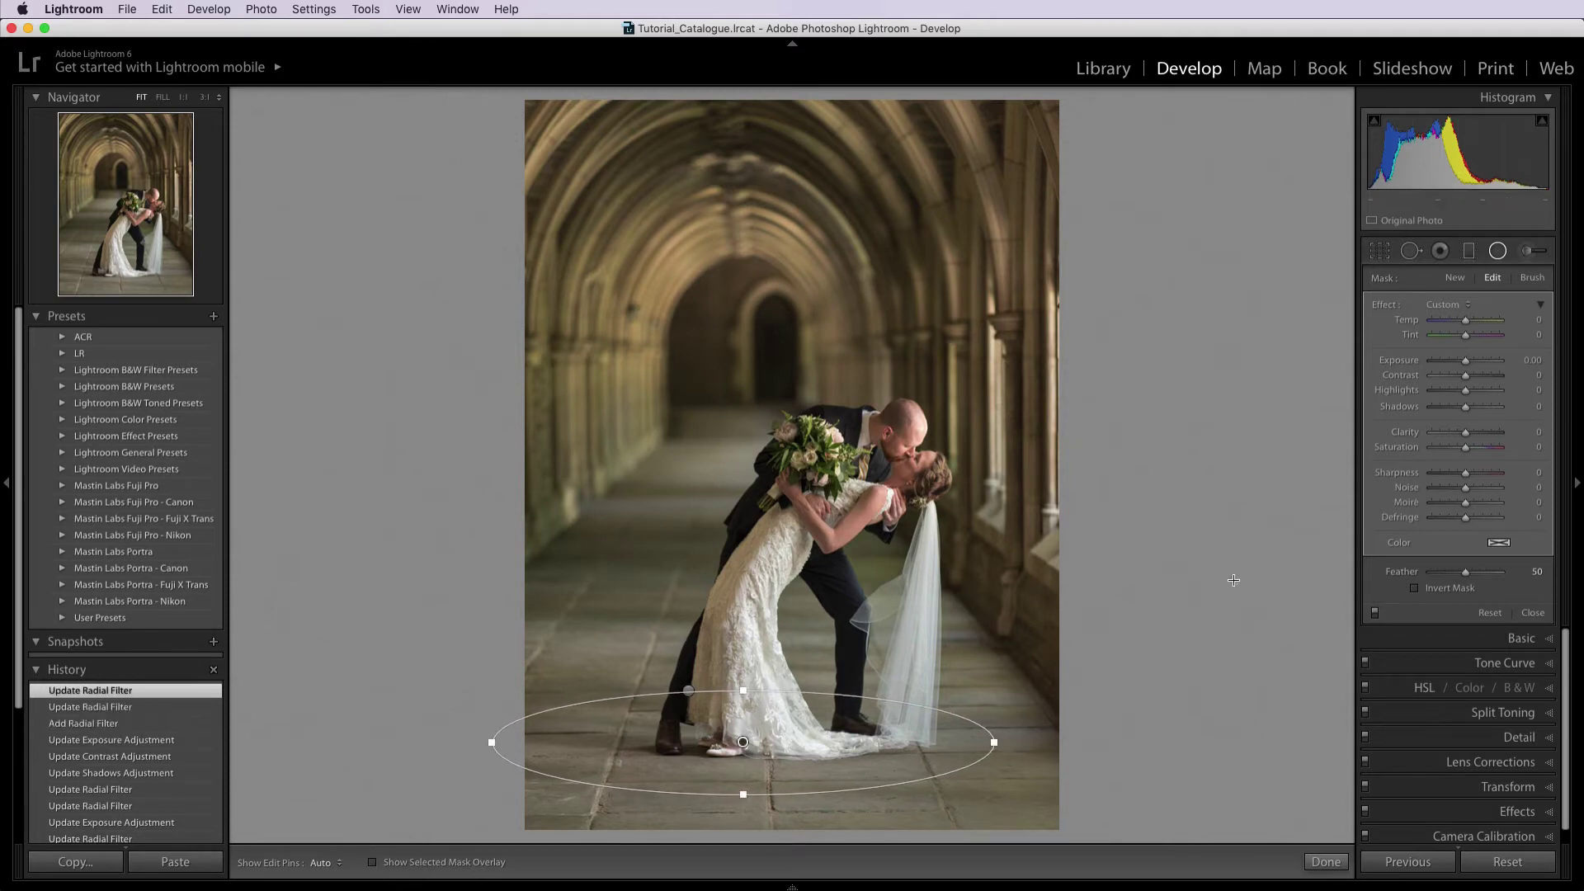
- Invert the floor radial filter's mask, set its exposure to 0.51 and finish radial filter editing
{"action": "left_click", "coordinate": [1414, 587]}
{"action": "left_click_drag", "start_coordinate": [1466, 368], "coordinate": [1472, 368]}
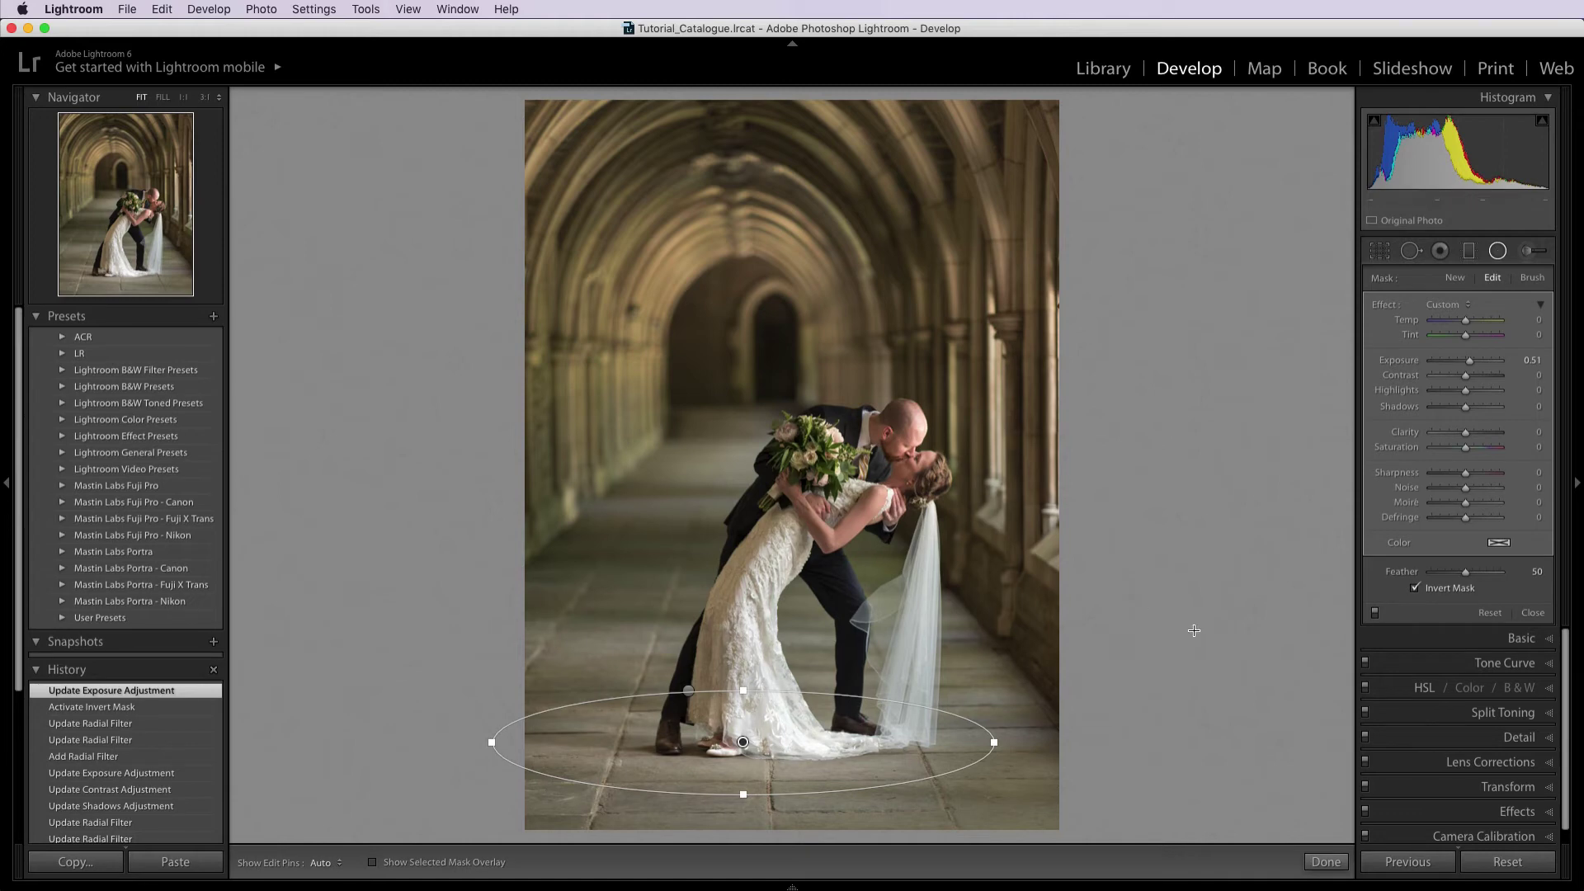
{"action": "left_click", "coordinate": [1323, 862]}
{"action": "left_click", "coordinate": [1326, 862]}
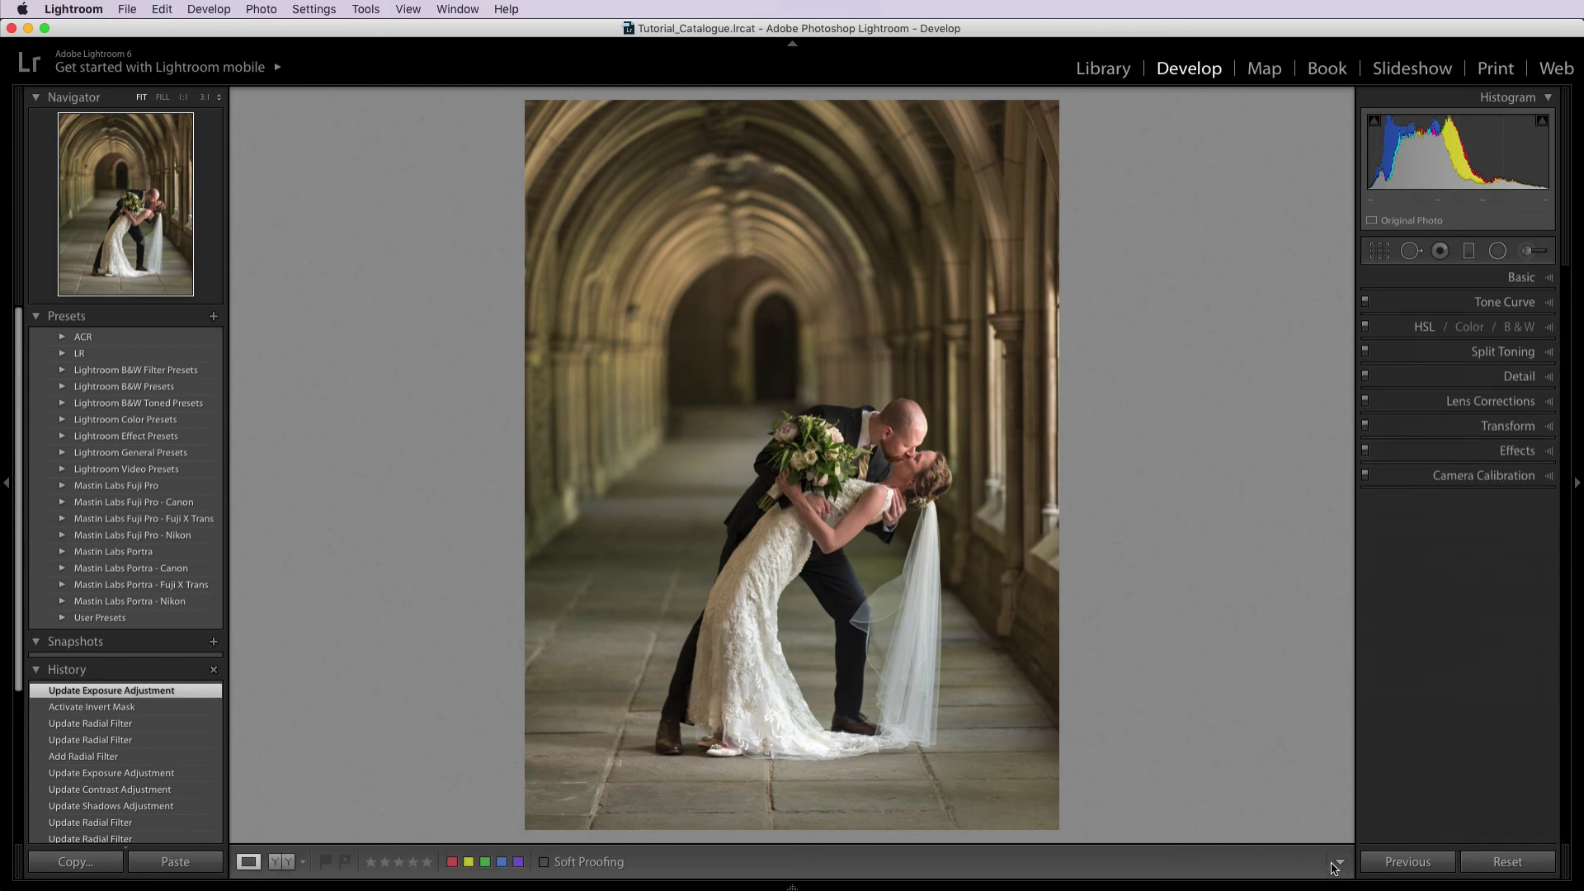